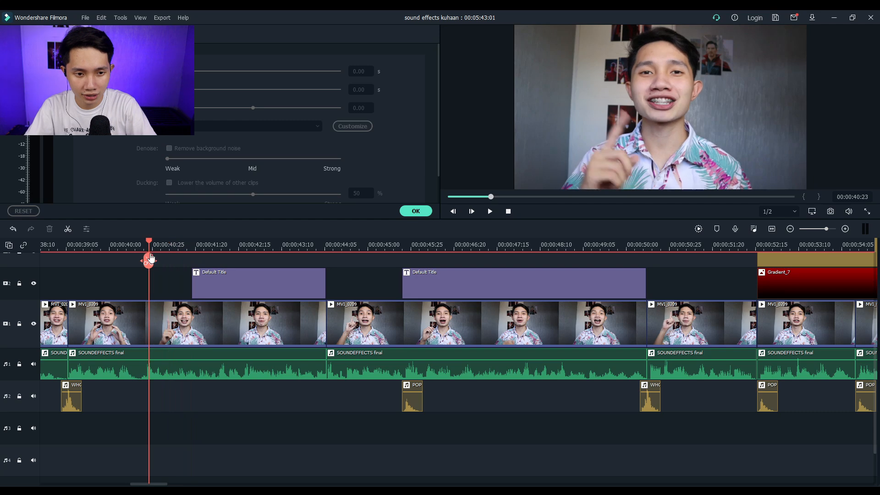
Play the timeline from 00:00:40:23 through the start of the first title, and return the playhead to just before that title
key("space")
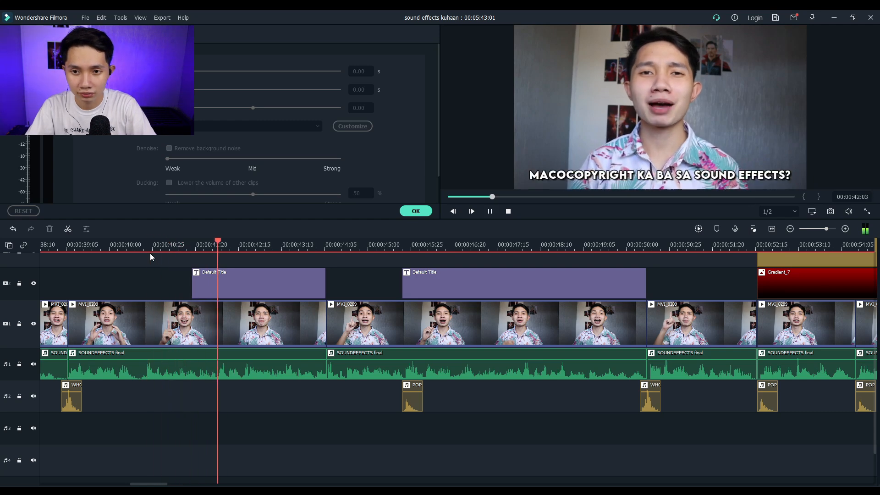
key("space")
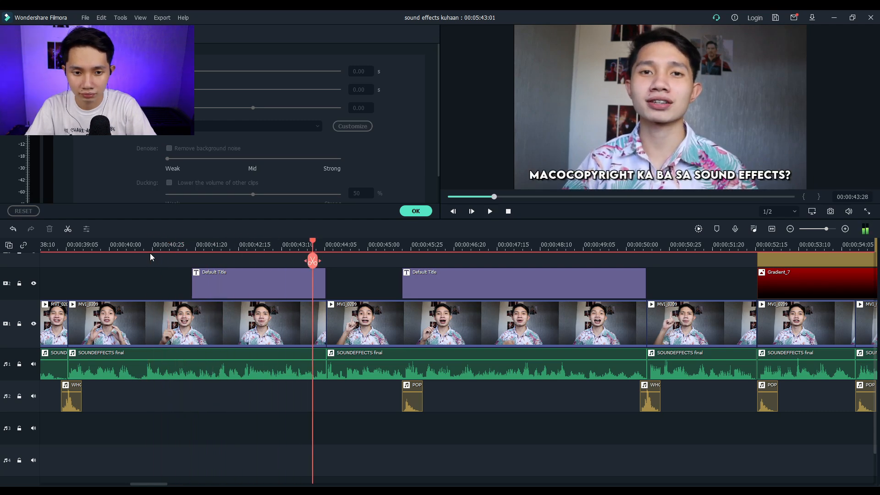
left_click_drag(313, 243, 152, 273)
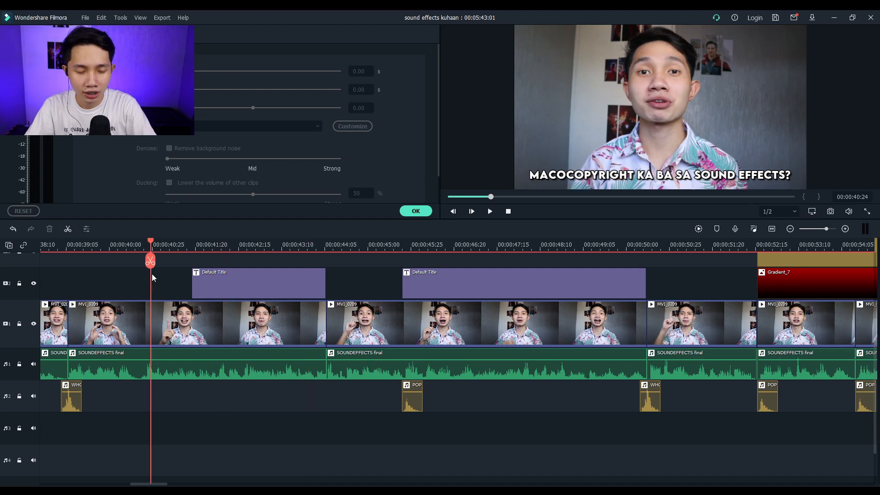
Paste the POP sound effect at the start of the first title at 00:00:41:18, and play the section through the second title
double_click(207, 280)
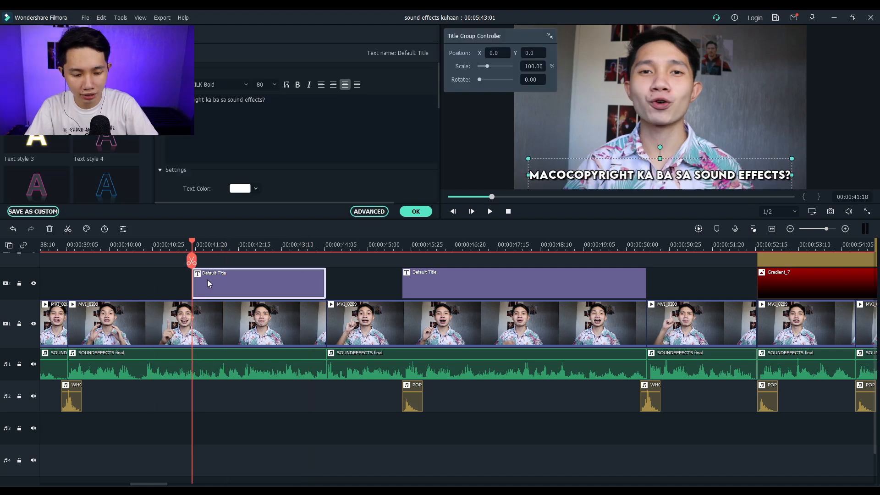
key("ctrl+v")
left_click_drag(211, 239, 151, 265)
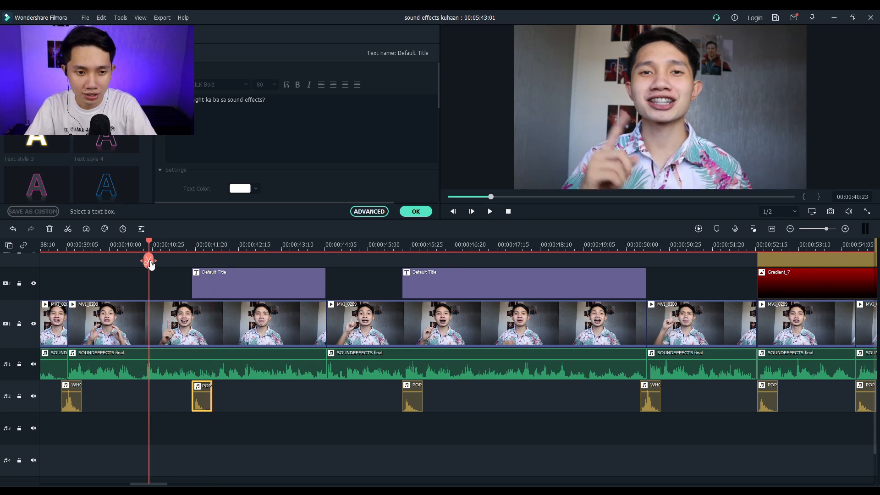
key("space")
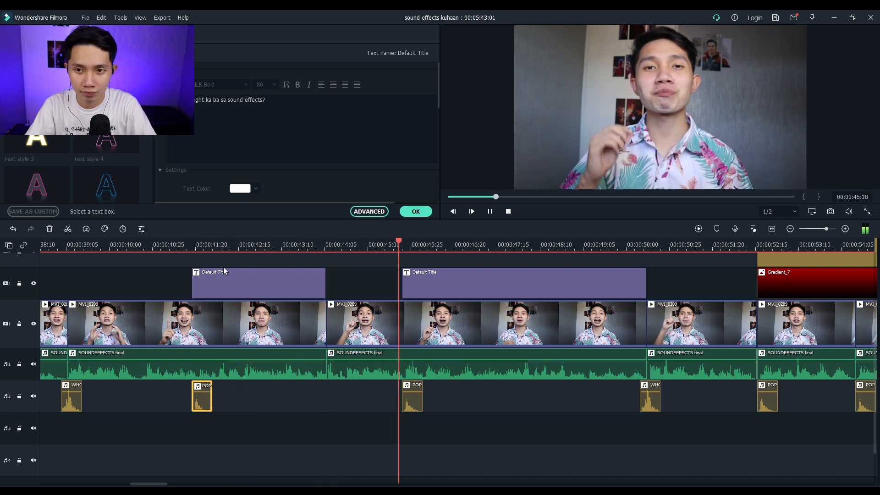
left_click(490, 211)
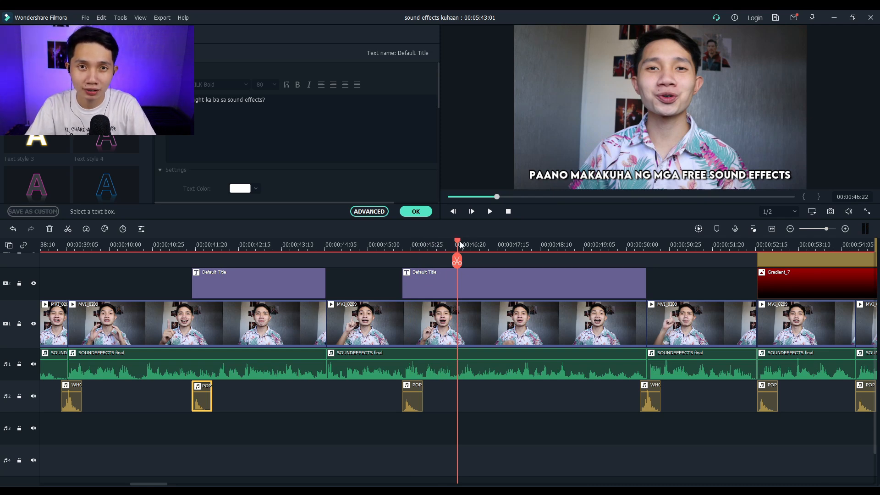
left_click_drag(458, 244, 389, 285)
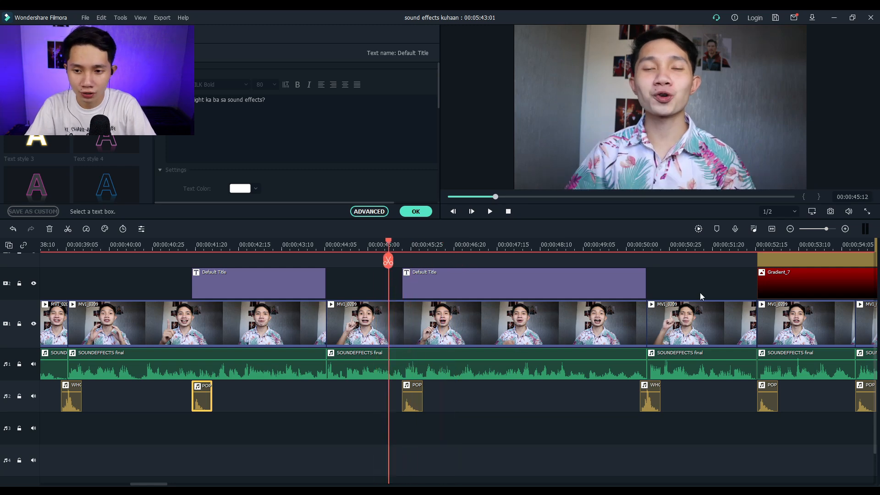
Play the transition into the Gradient_7 section from before 00:00:52:16, and select the three POP clips beneath it
left_click(779, 329)
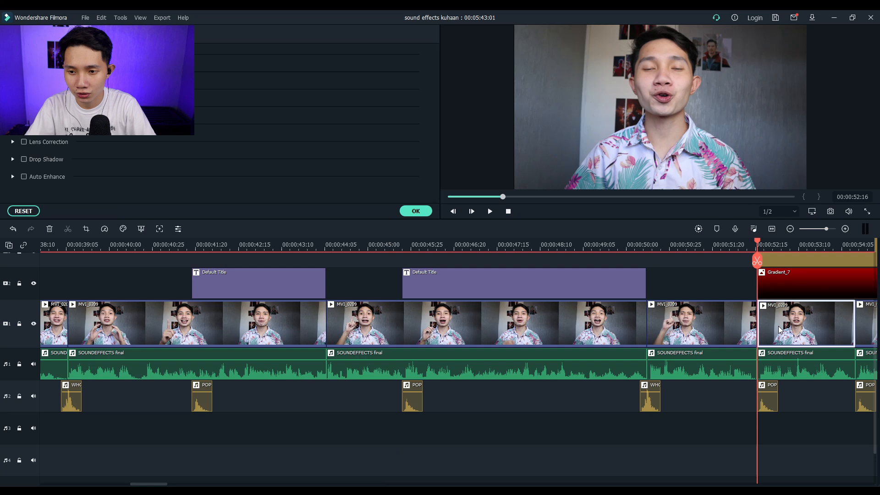
left_click_drag(758, 246, 684, 262)
key("space")
key("space")
key("space")
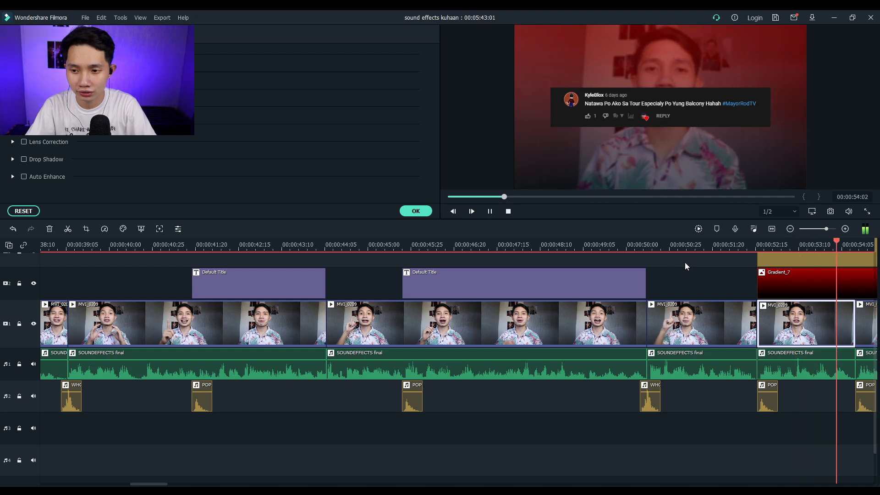
left_click(349, 396)
left_click_drag(322, 392, 542, 429)
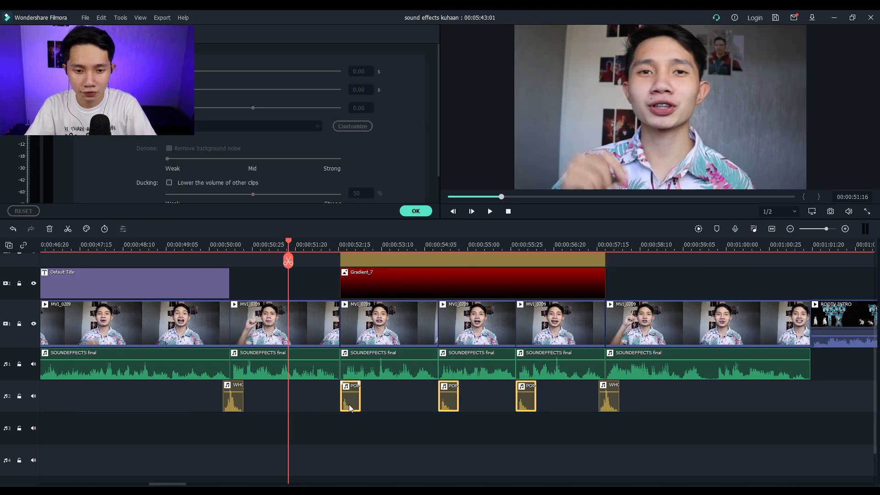
Go to the first comment image above the Square Blur clip and play the moment it appears
scroll(375, 310, "up", 3)
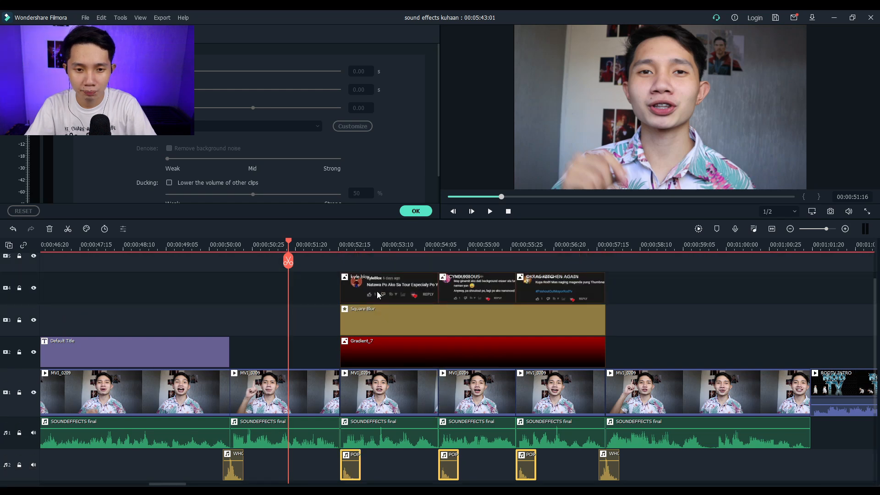
double_click(378, 293)
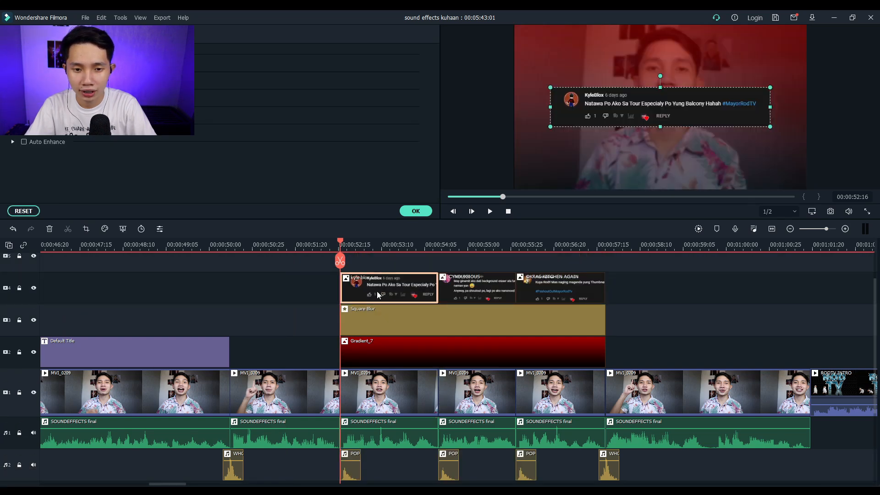
left_click(317, 245)
key("space")
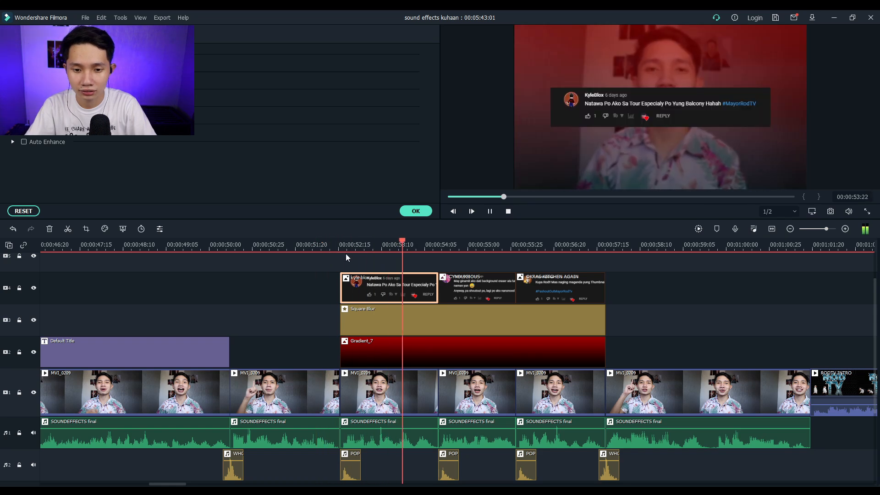
key("space")
Align the playhead with the first comment image's start at 00:00:52:16 and inspect the POP clip placed there
scroll(375, 297, "down", 1)
scroll(381, 291, "up", 1)
double_click(380, 298)
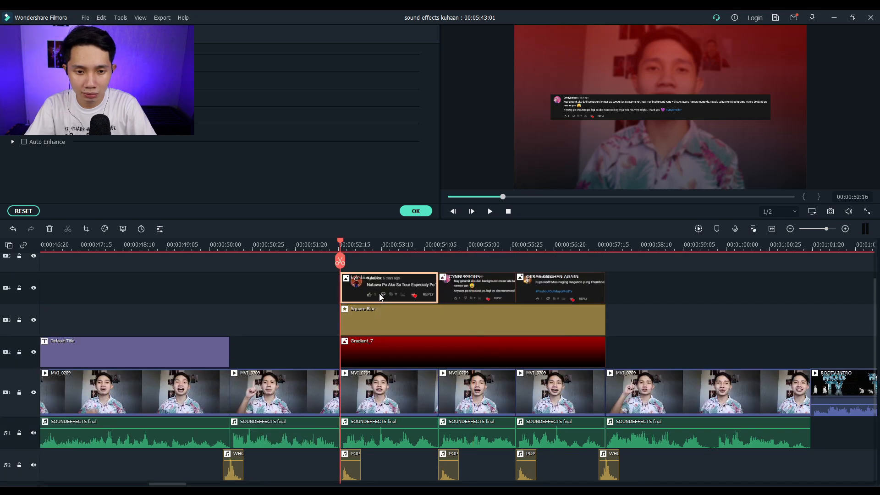
left_click_drag(340, 245, 310, 251)
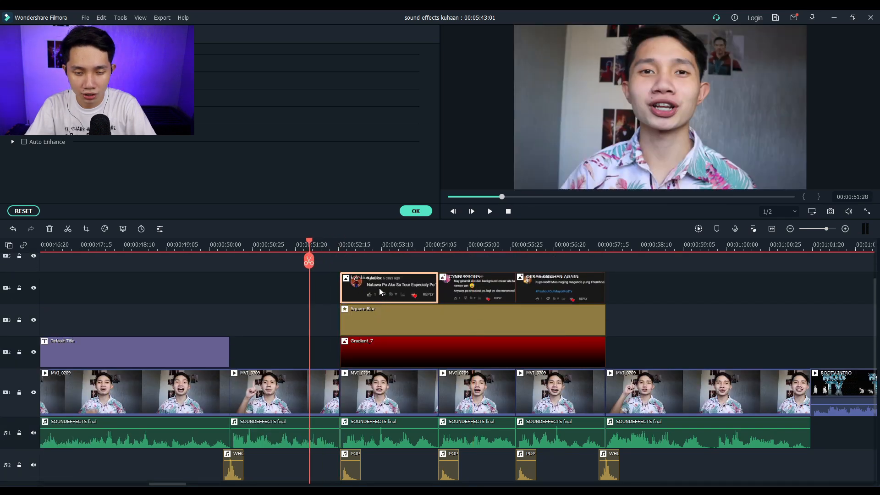
double_click(378, 287)
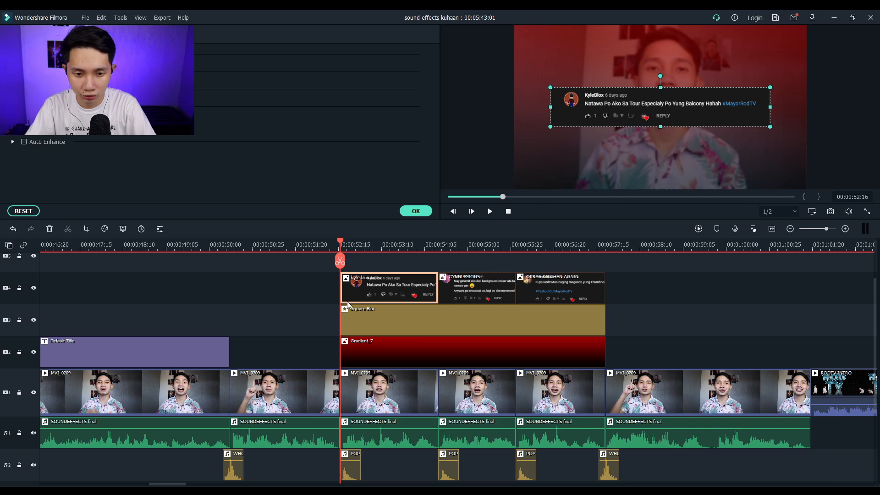
scroll(392, 301, "down", 1)
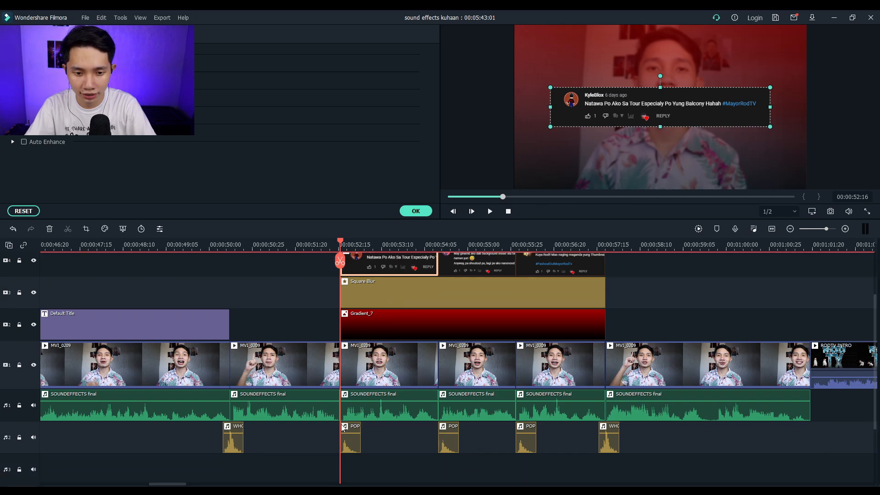
left_click(356, 448)
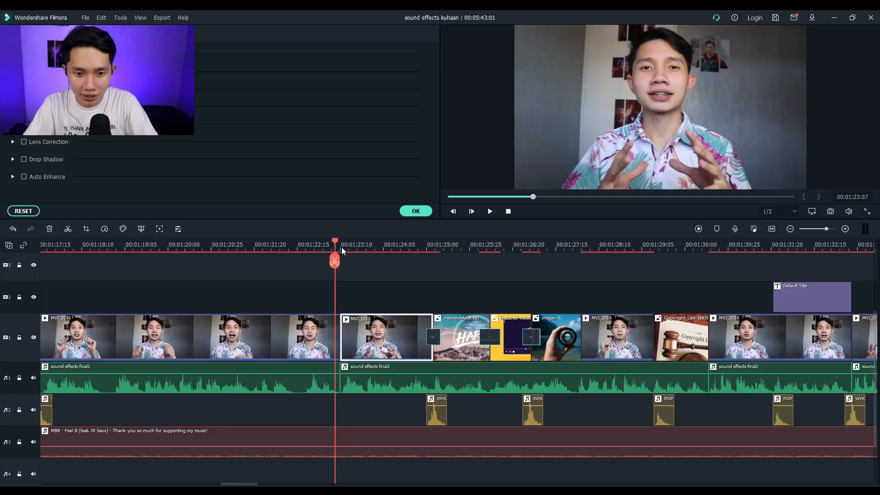
Play the section before the Happy image from 00:01:22:19, and mute the "MBB - Feel It" background music clip
left_click(359, 275)
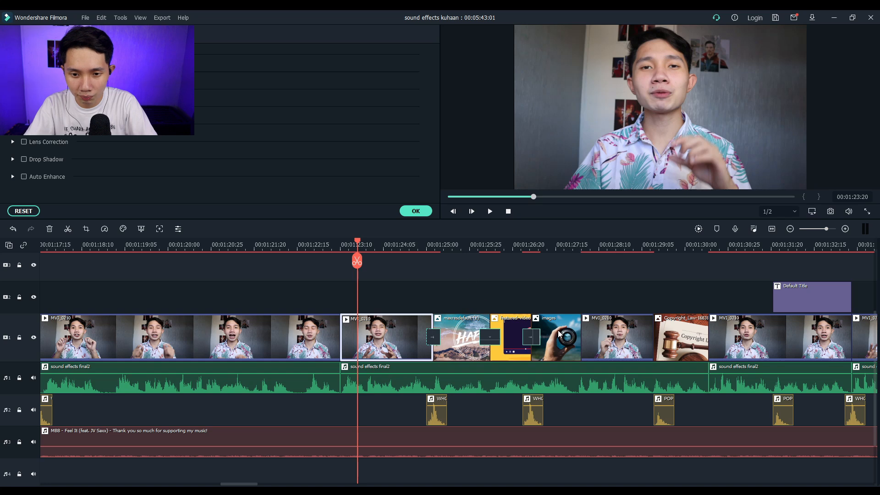
left_click(304, 247)
key("space")
key("space")
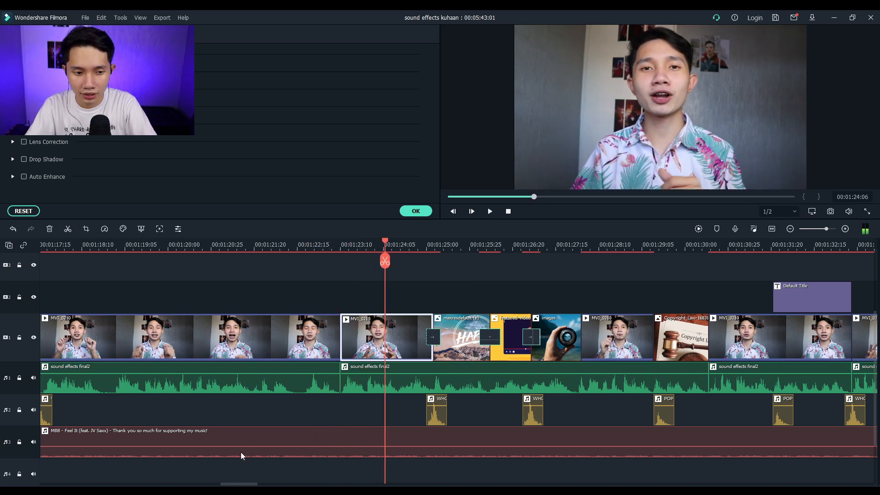
left_click(326, 444)
key("ctrl+shift+m")
Play from 00:01:22:19 through the three inserted images to hear the WHOOSH effects without background music
left_click_drag(386, 246, 305, 252)
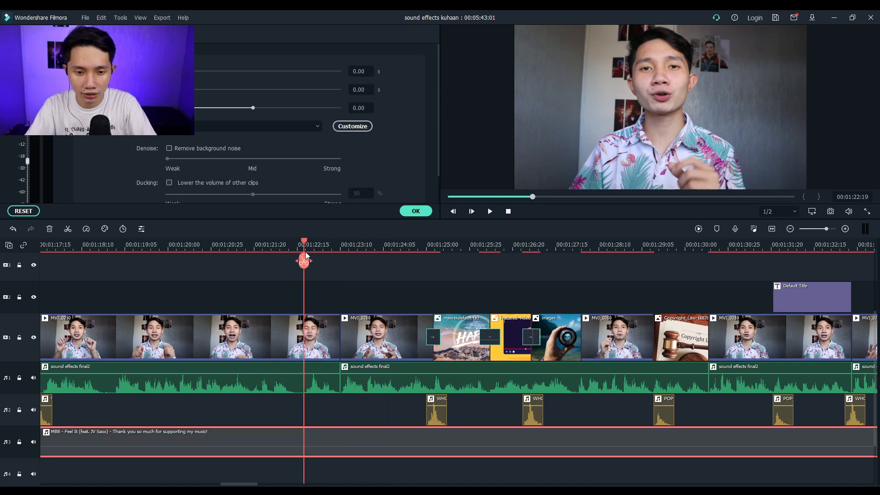
key("space")
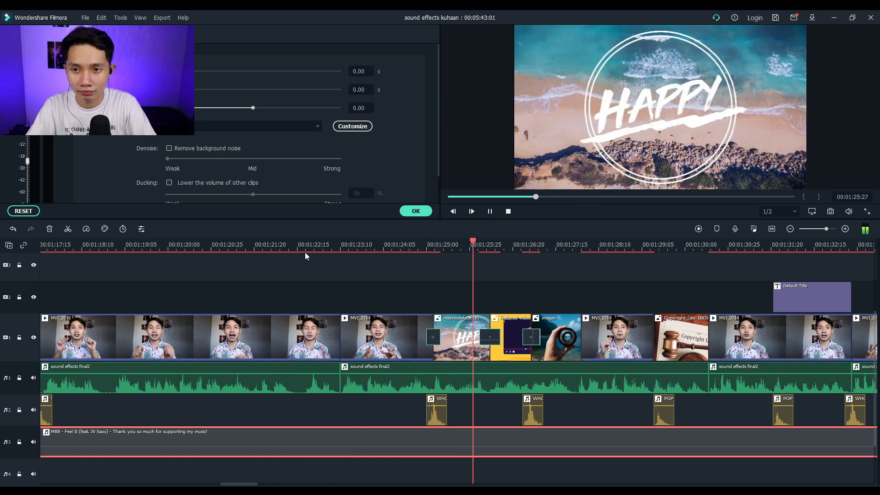
key("space")
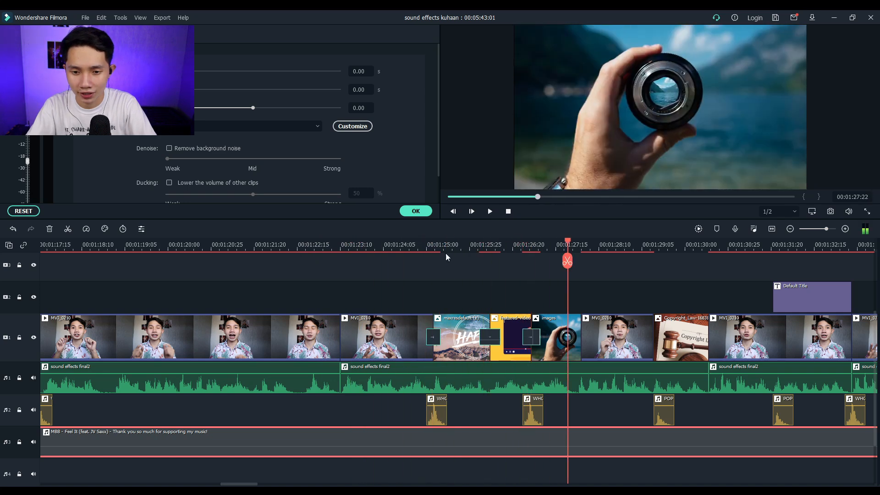
Replay the three image transitions from 00:01:24:06, and repeat the one into the lens image to check its WHOOSH effect
scroll(571, 242, "down", 3)
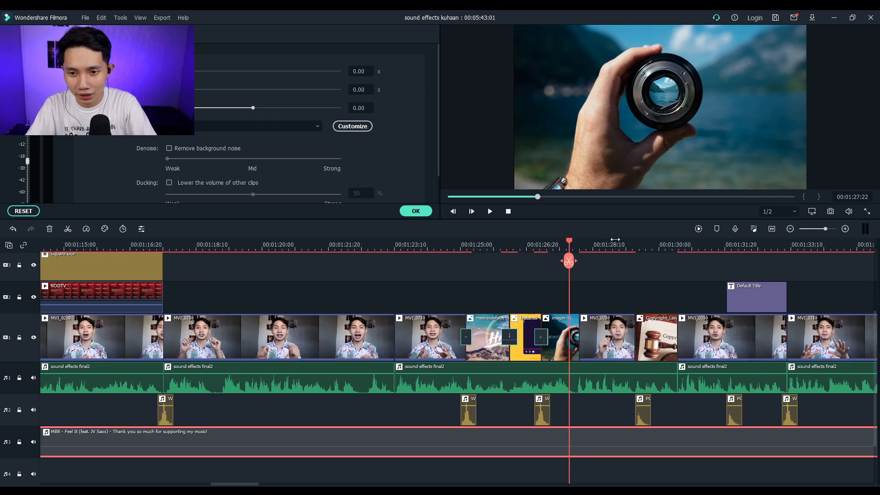
scroll(577, 240, "up", 4)
left_click_drag(570, 241, 344, 290)
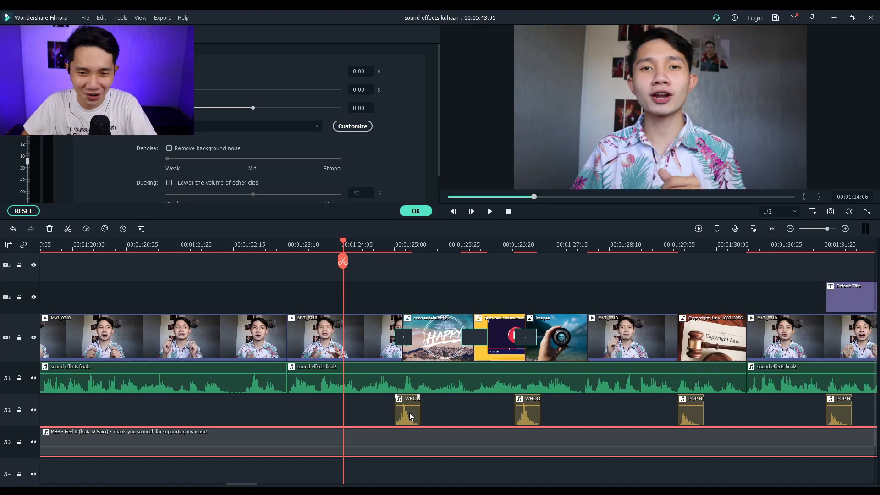
key("space")
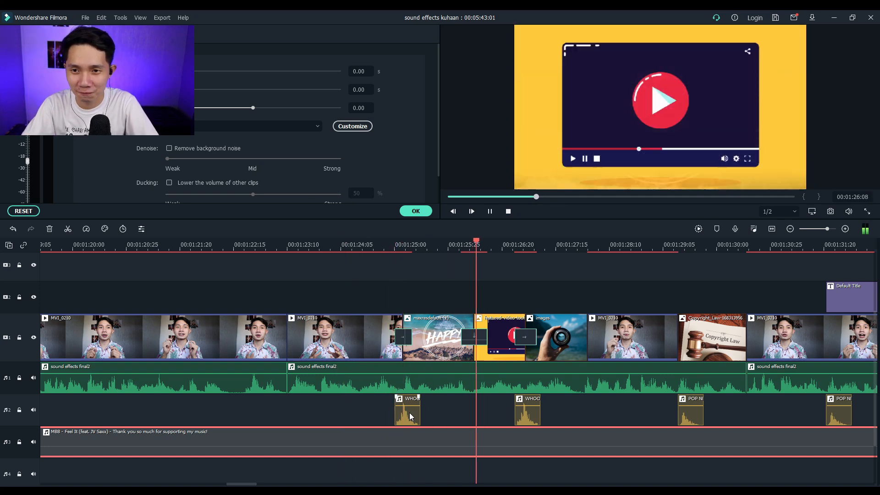
key("space")
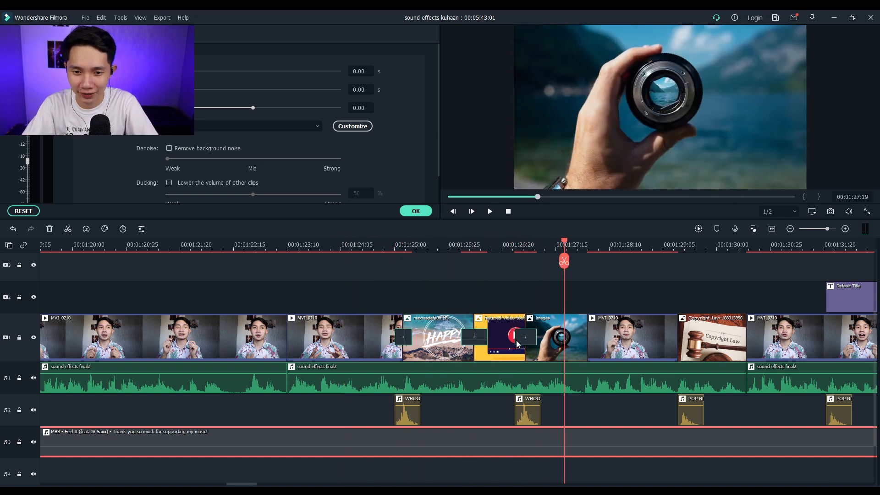
left_click_drag(564, 247, 450, 259)
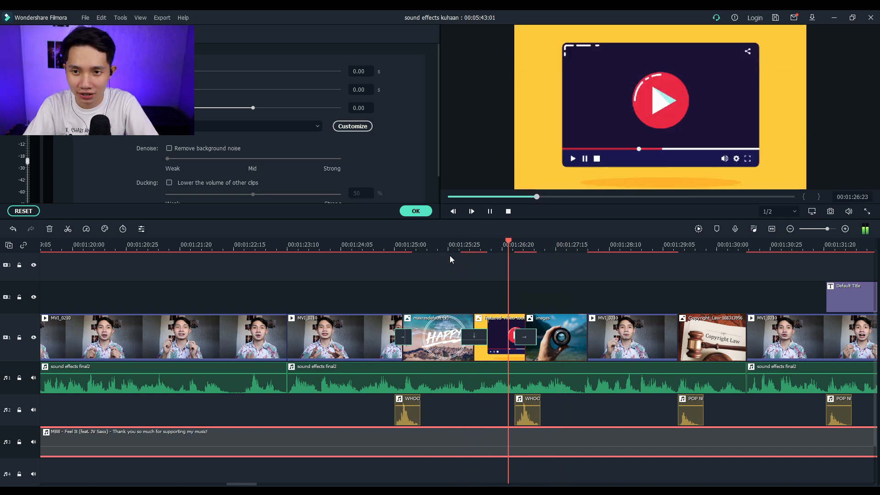
key("space")
Play the "COPYRIGHTED MATERIAL" title section twice from about 00:01:30:18 to check its POP and WHOOSH effects
left_click_drag(553, 246, 522, 325)
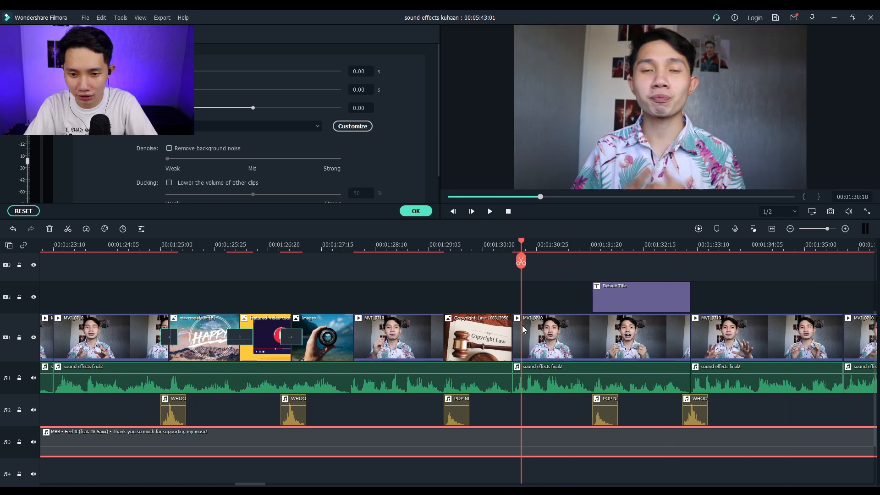
key("space")
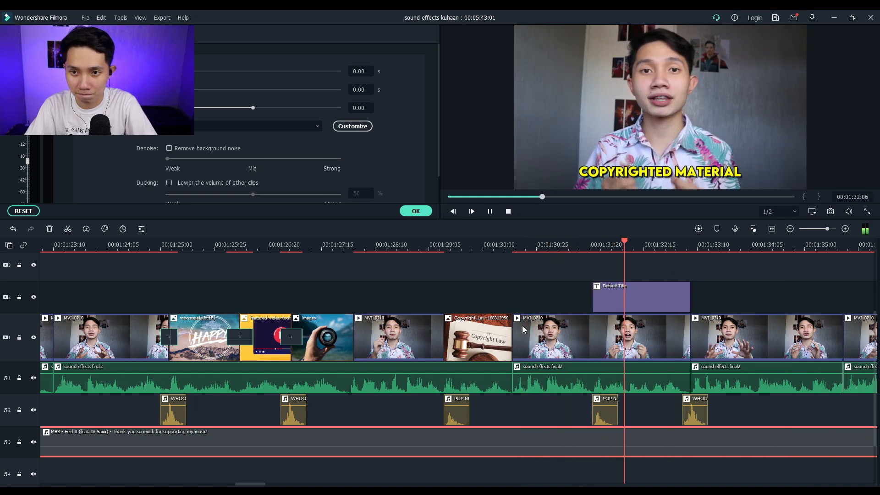
key("space")
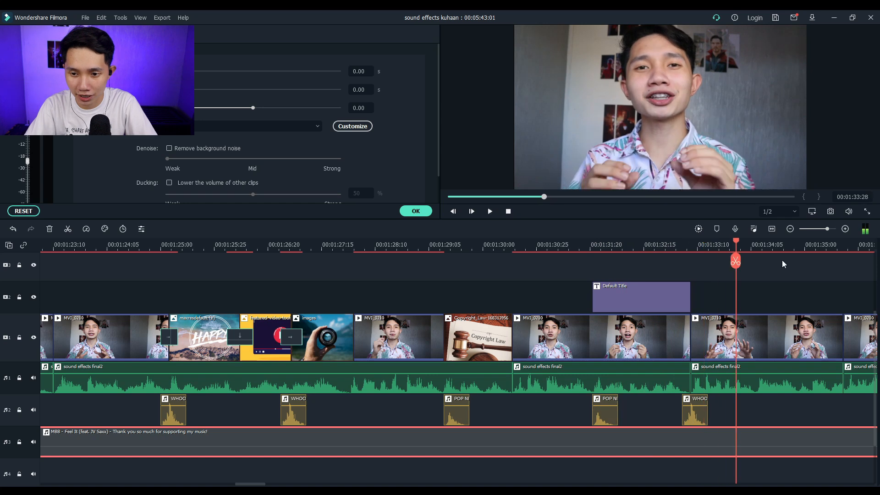
left_click_drag(738, 246, 527, 291)
key("space")
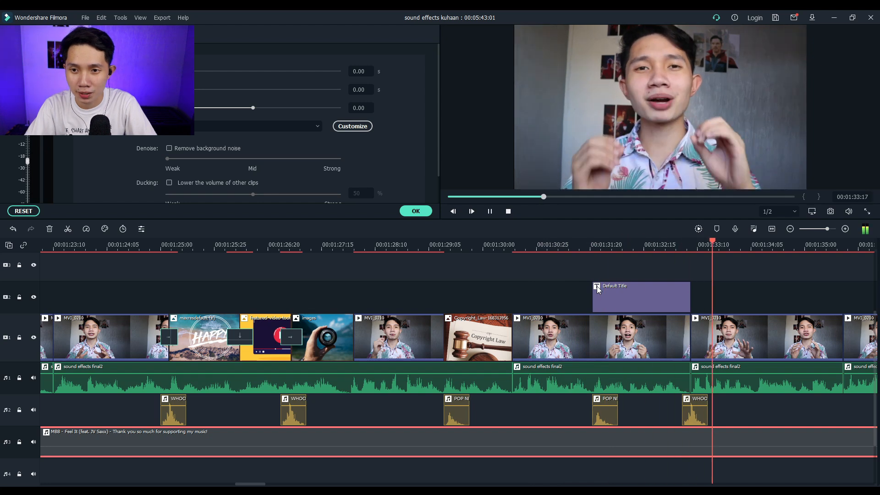
key("space")
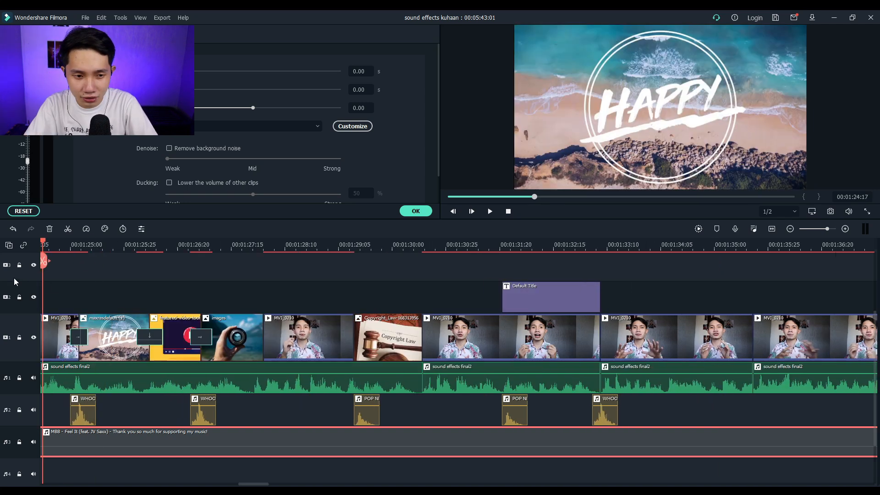
Play the "PWEDE BA MACOPYRIGHT SA SOUND EFFECTS?" title section from just before the title to just after it, checking its POP and WHOOSH effects
left_click_drag(14, 279, 130, 283)
scroll(134, 281, "up", 1)
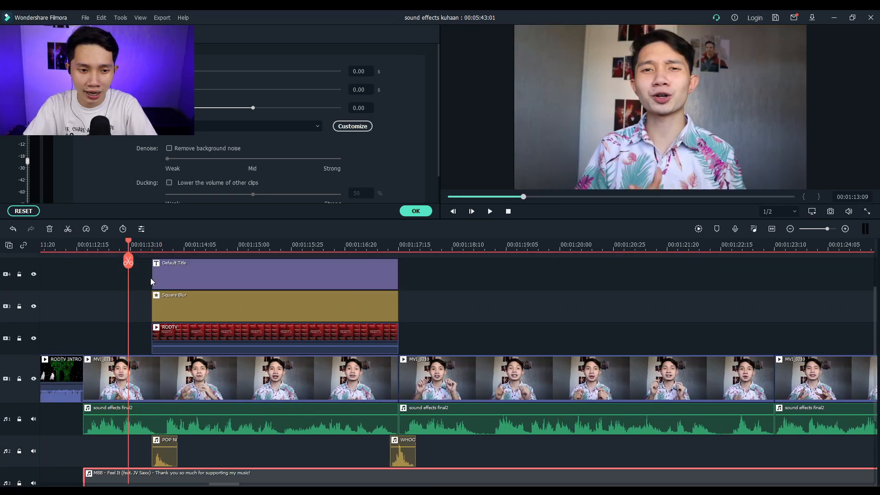
left_click_drag(132, 237, 87, 250)
key("space")
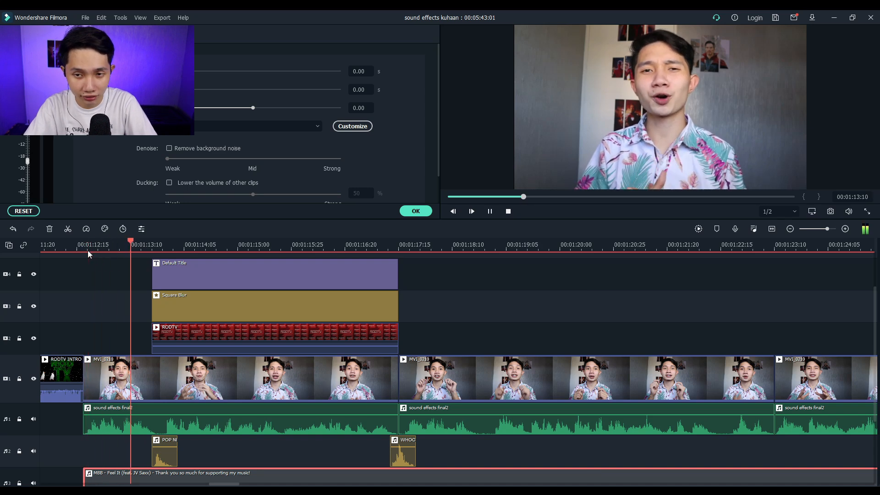
key("space")
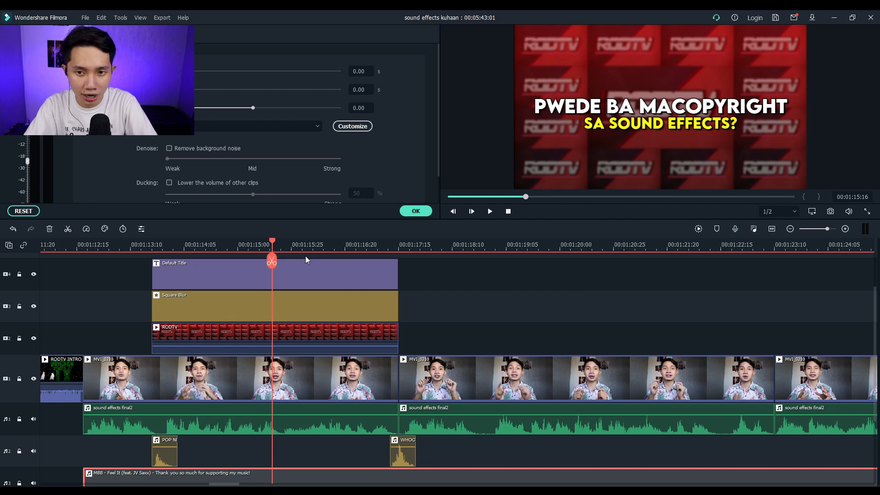
key("space")
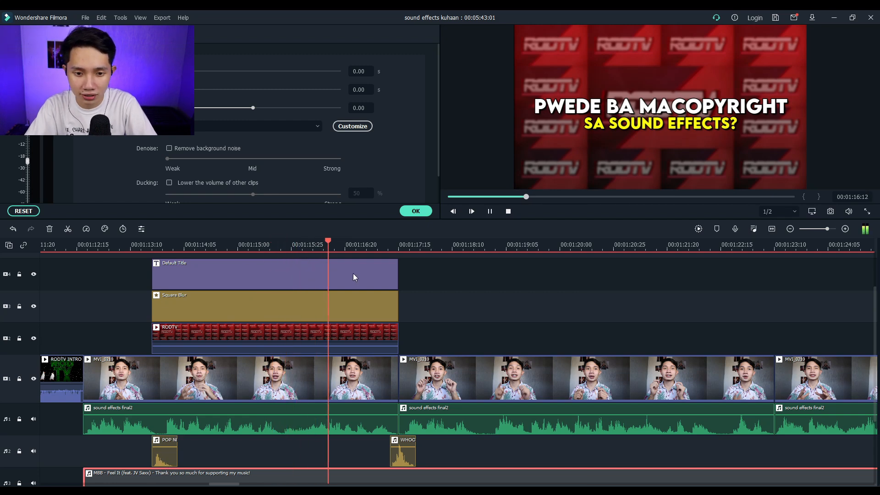
key("space")
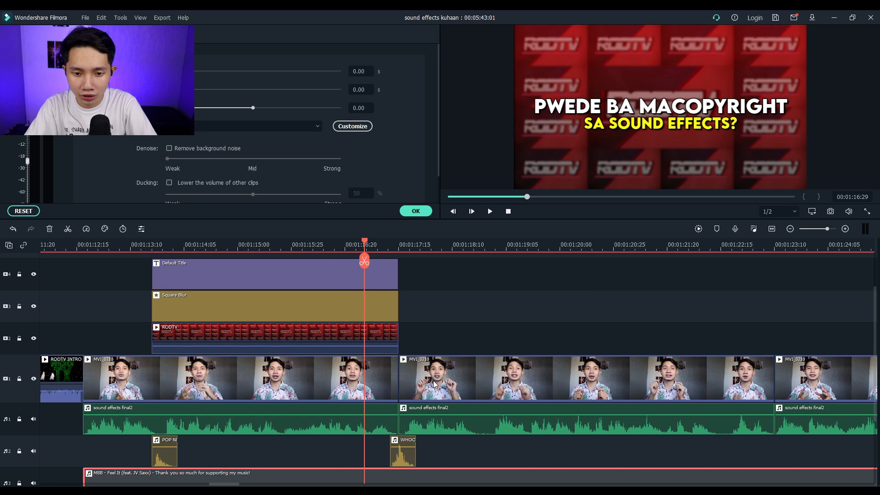
key("space")
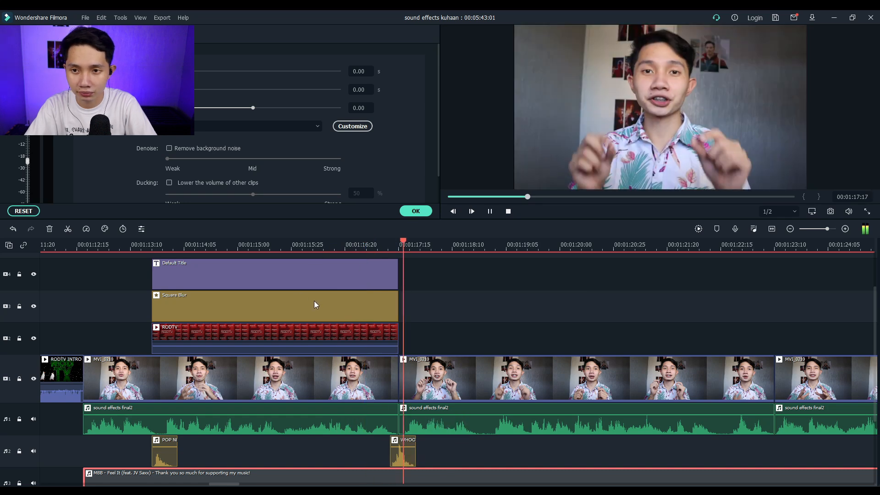
key("space")
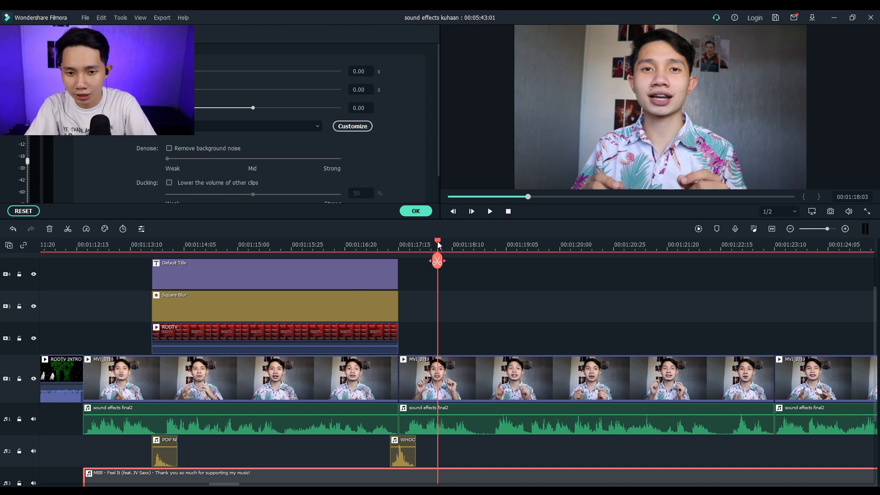
Delete the WHOOSH clip at the title's end to hear the exit without it, and undo the deletion
left_click(406, 459)
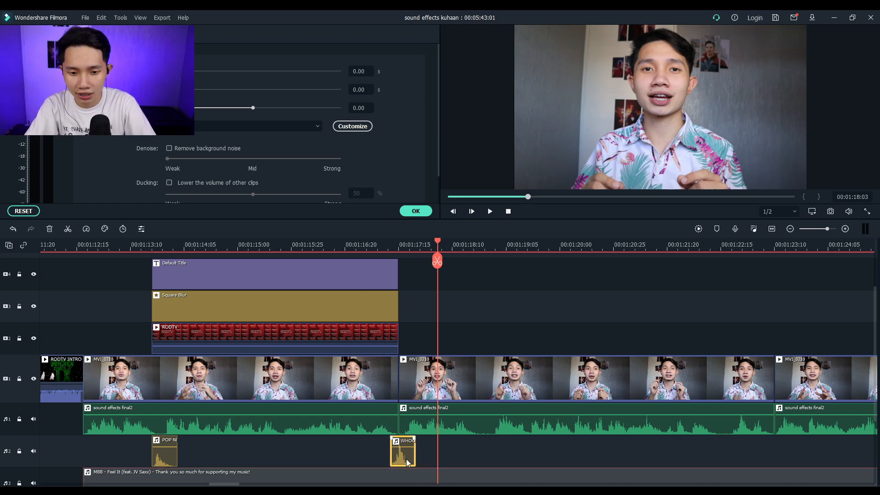
key("Delete")
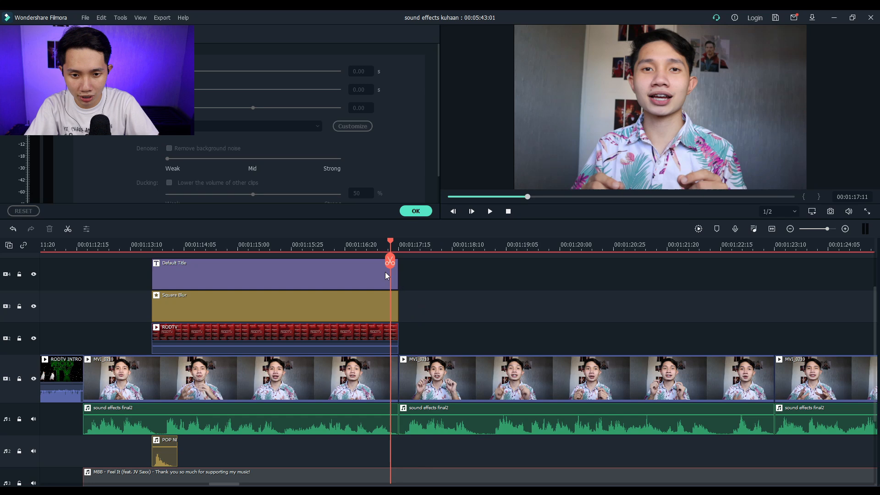
left_click_drag(388, 241, 301, 260)
key("space")
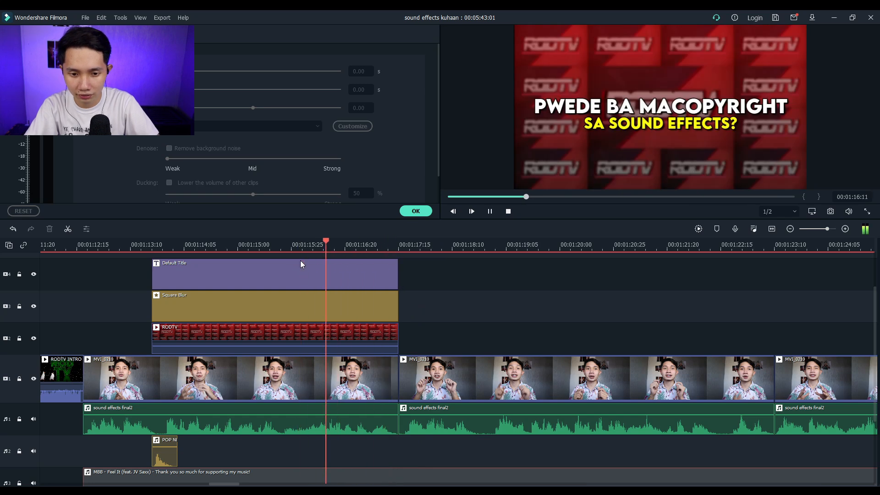
key("space")
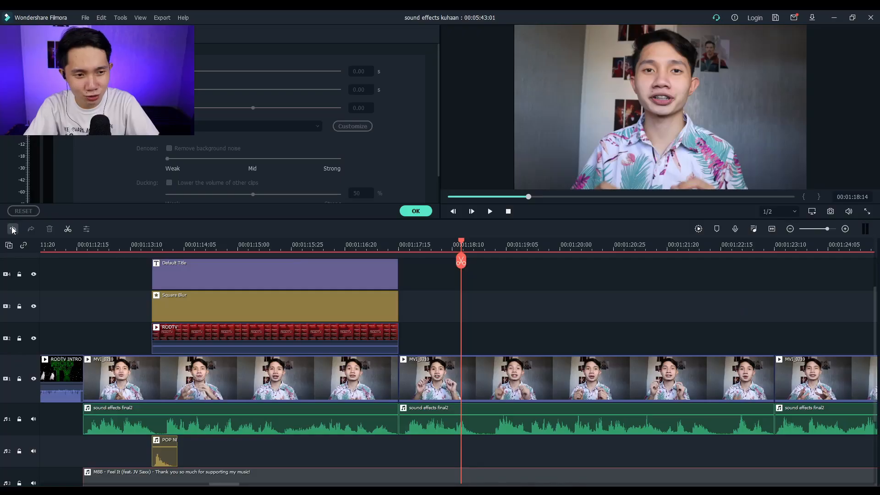
left_click(12, 229)
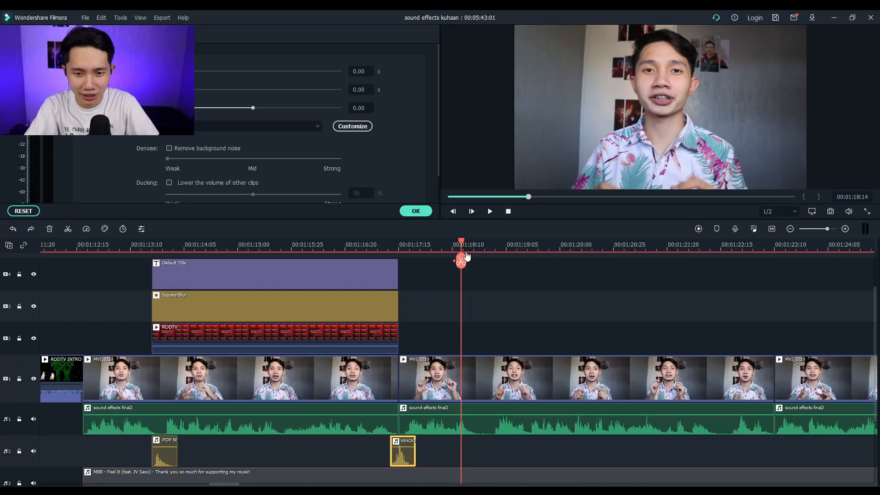
left_click_drag(460, 244, 331, 263)
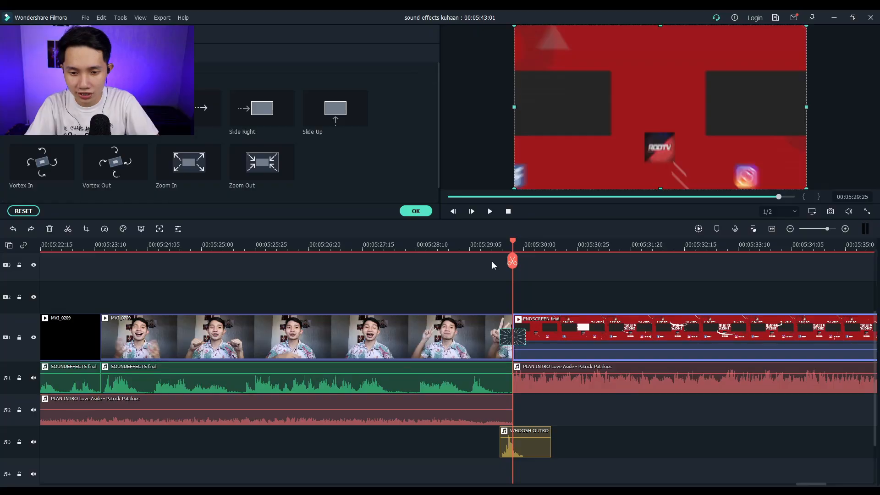
Mute both PLAN INTRO Love Aside music clips, and play across the transition into ENDSCREEN final to hear the WHOOSH OUTRO effect
left_click_drag(512, 261, 393, 274)
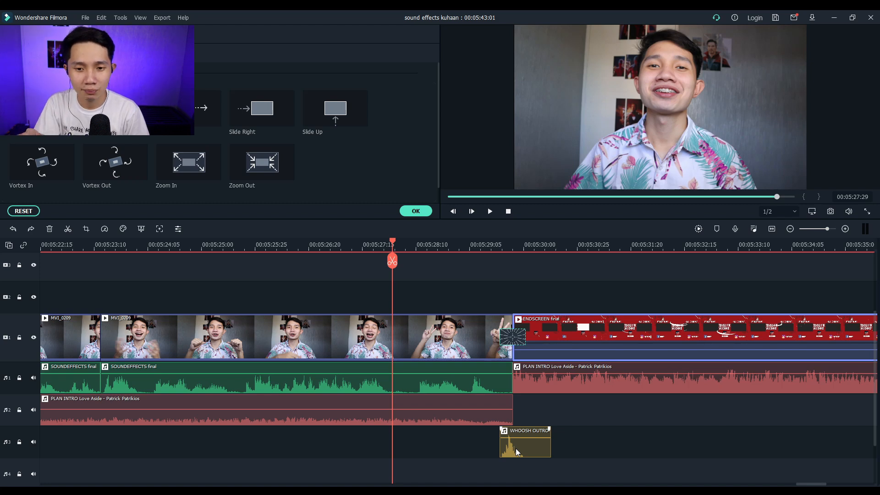
left_click(296, 247)
left_click(311, 422)
left_click(548, 373)
key("space")
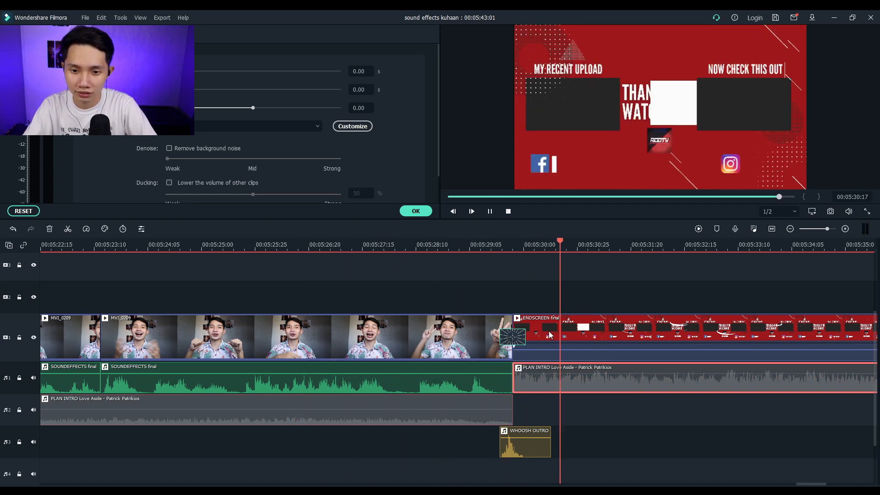
key("space")
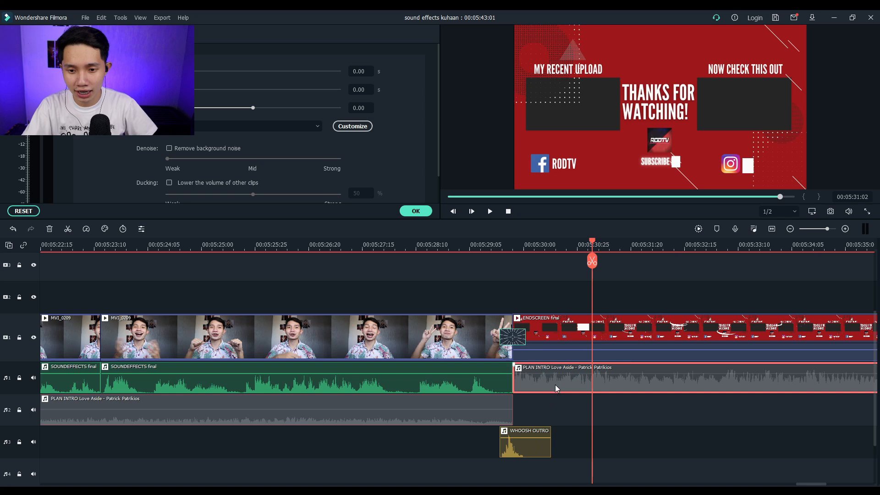
Unmute both PLAN INTRO Love Aside music clips, and play the end screen from 00:05:31:02 with music
left_click(480, 414)
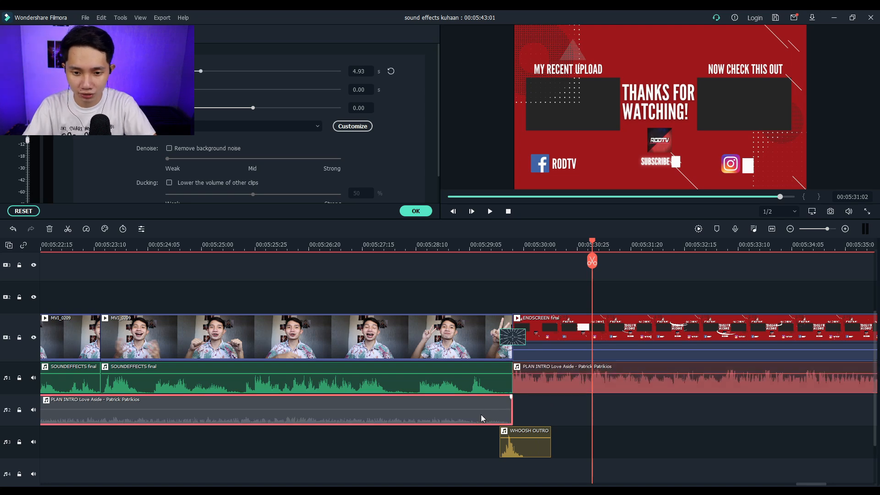
left_click(377, 279)
key("space")
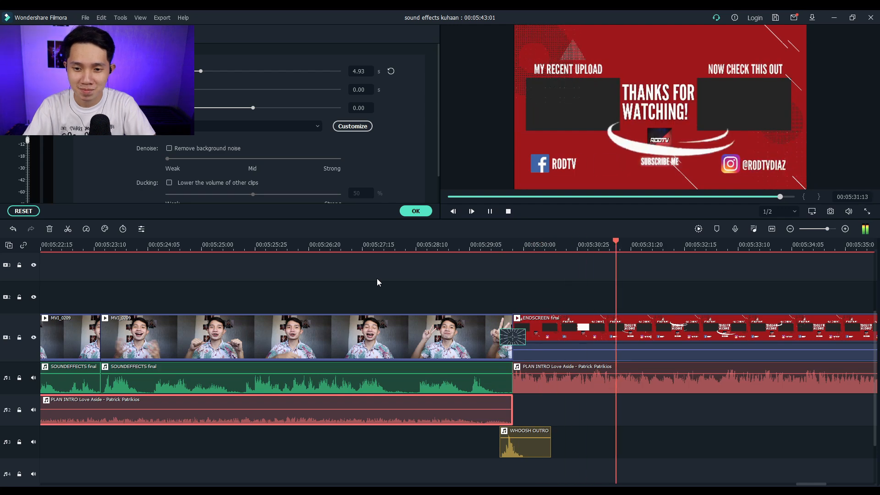
key("space")
Undo the last change to the WHOOSH OUTRO clip, and play towards the end screen from 00:05:26:23
left_click_drag(643, 241, 265, 295)
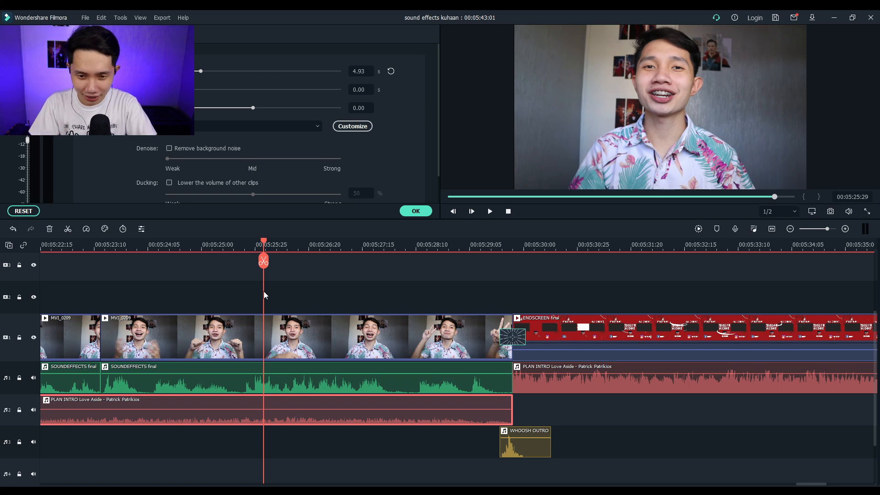
key("ctrl+z")
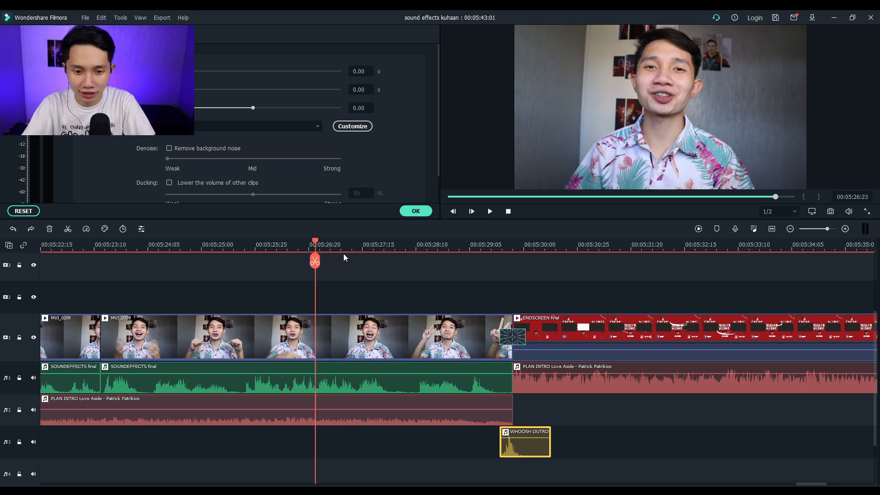
key("space")
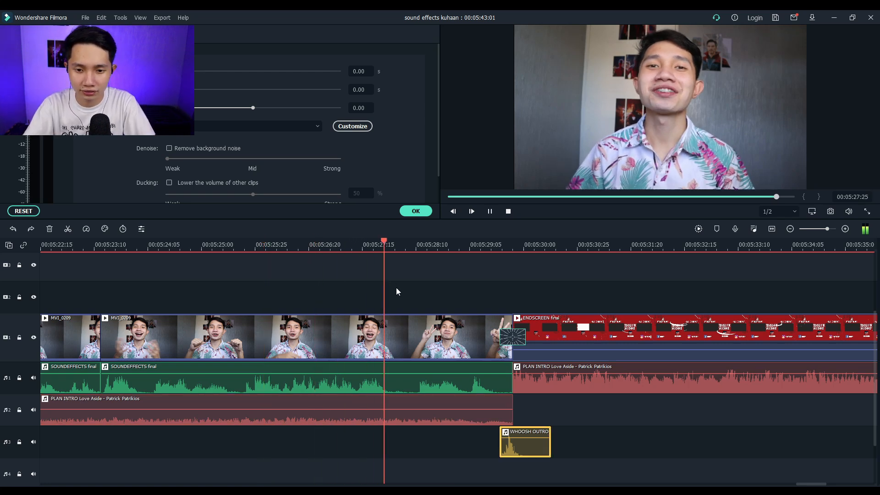
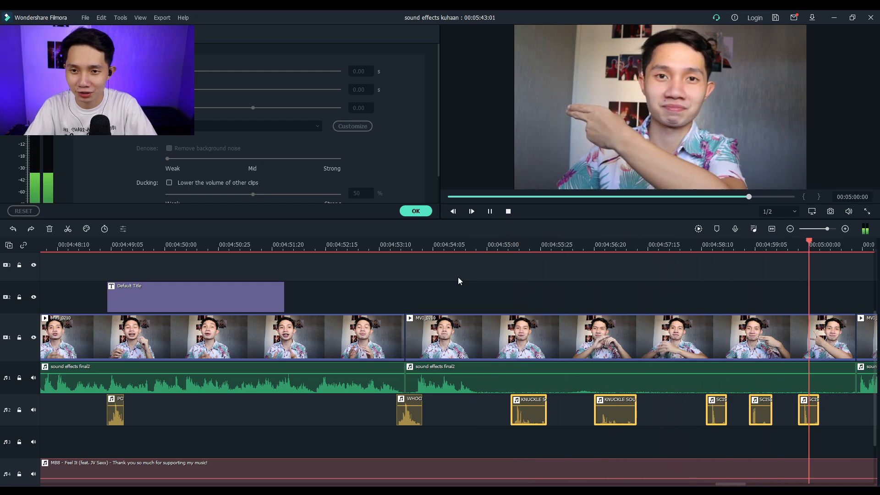
Play the hand-gesture section again from about 00:04:52 to 00:05:00:08 to hear the knuckle and scissors effects
key("space")
left_click_drag(828, 240, 308, 315)
key("space")
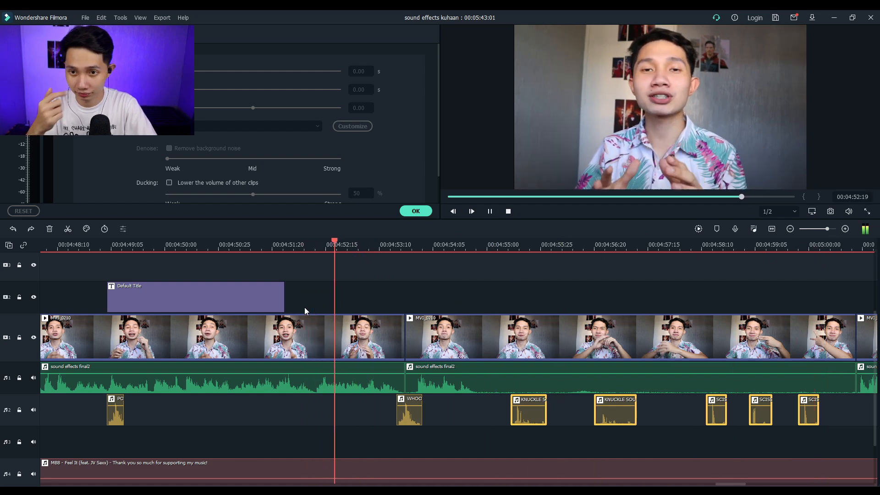
key("space")
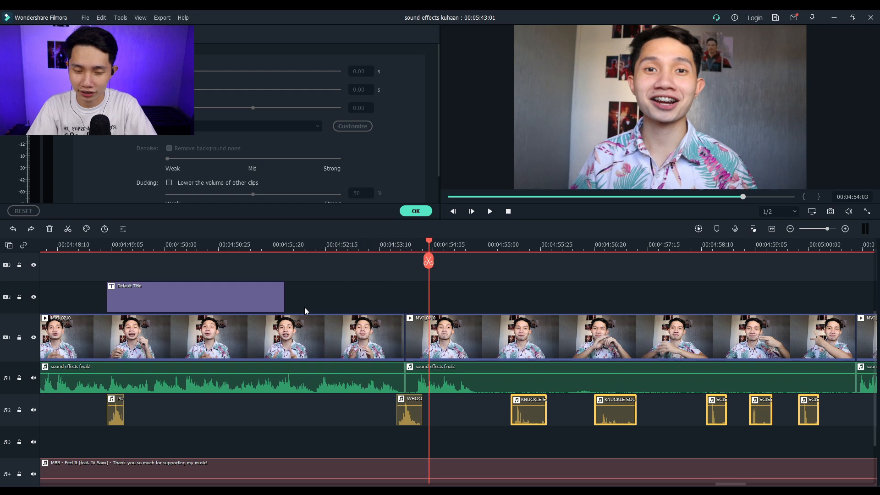
key("space")
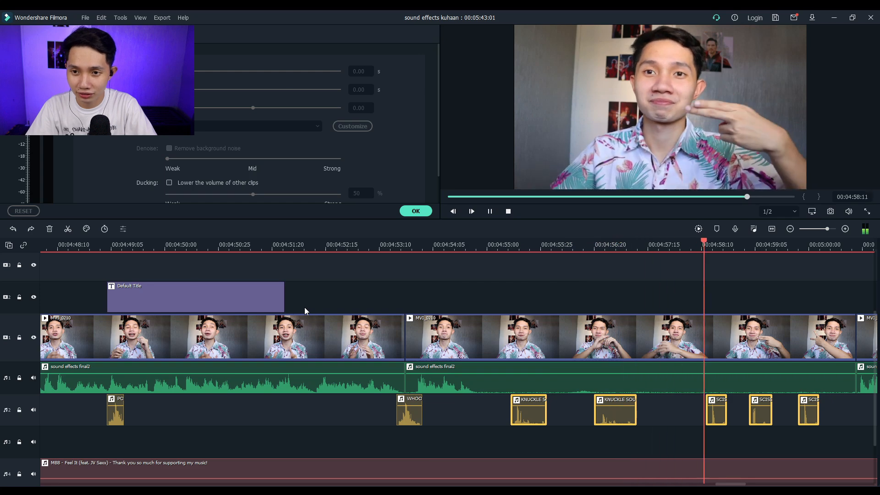
key("space")
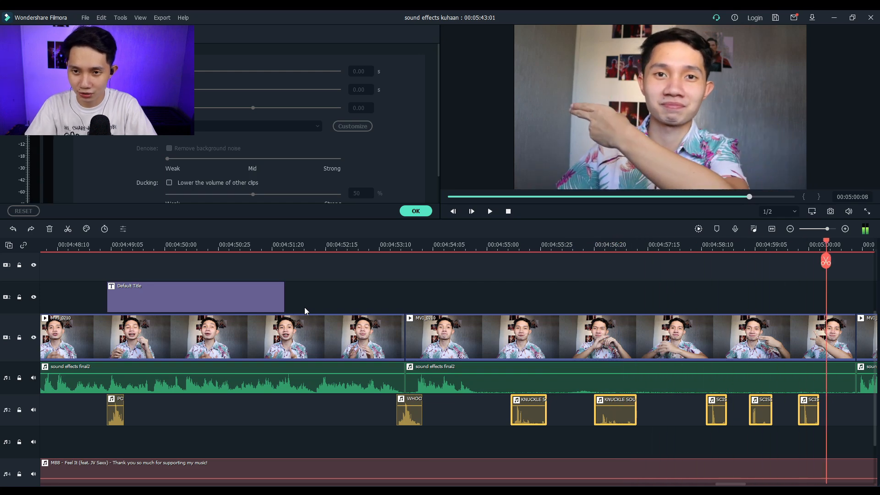
Mute the "MBB - Feel It" background music clip under the hand-gesture section
scroll(477, 417, "down", 2)
left_click(452, 444)
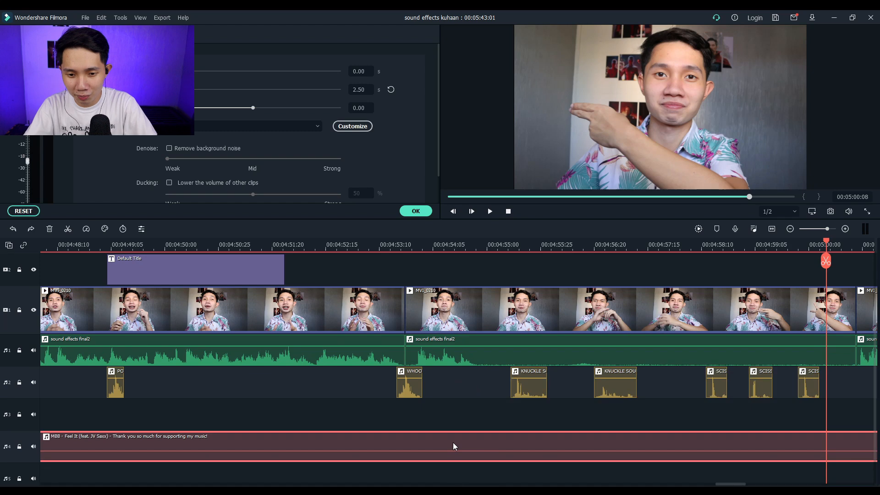
Delete the five knuckle and scissors effects to hear the gestures without them from 00:04:53:19, and undo the deletion
left_click(472, 383)
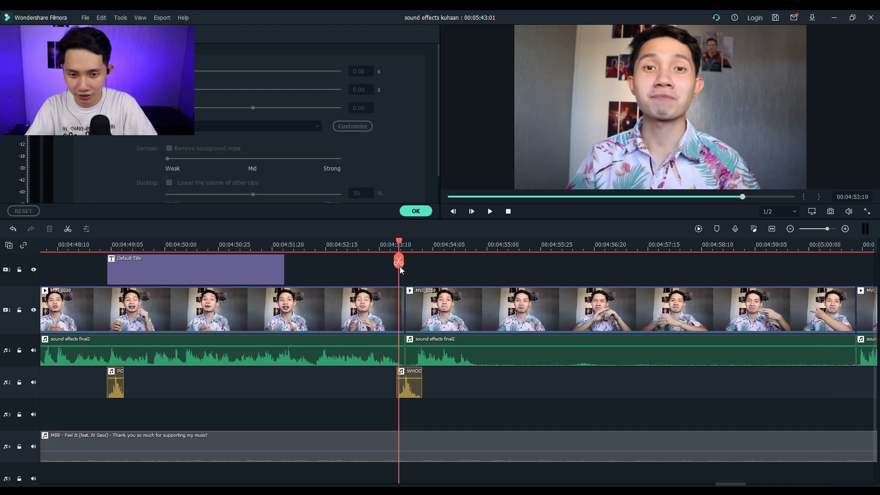
key("space")
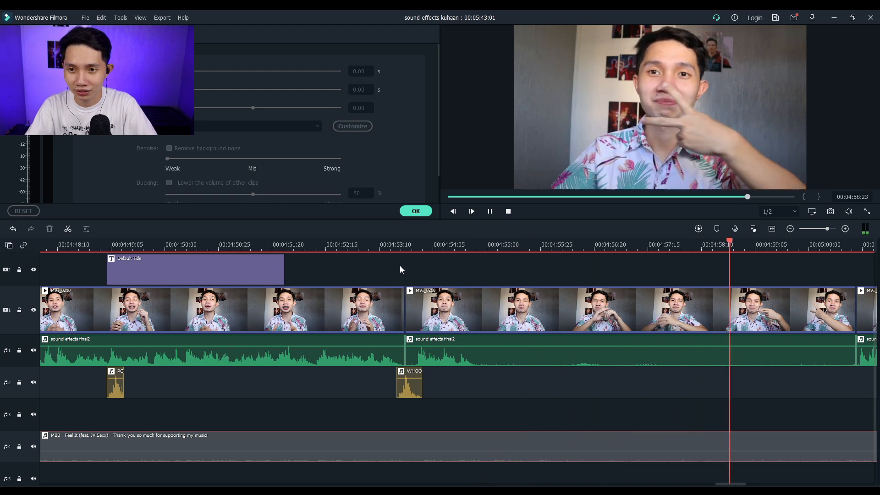
key("space")
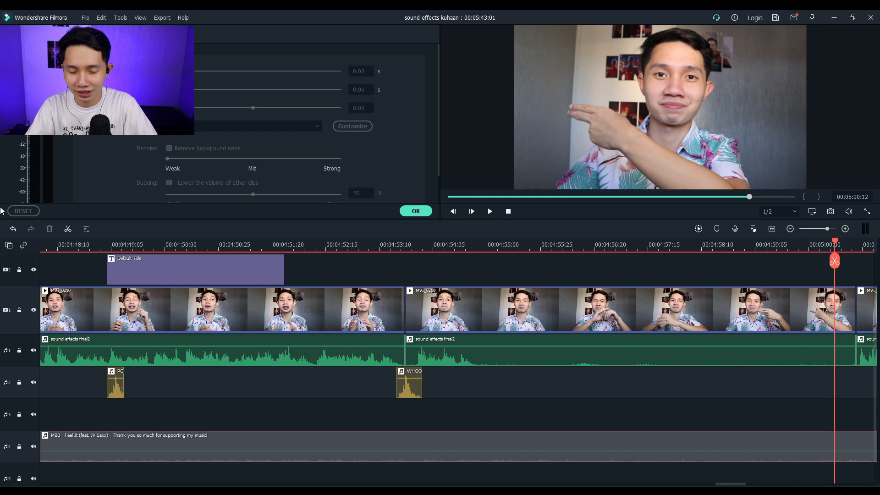
left_click(13, 229)
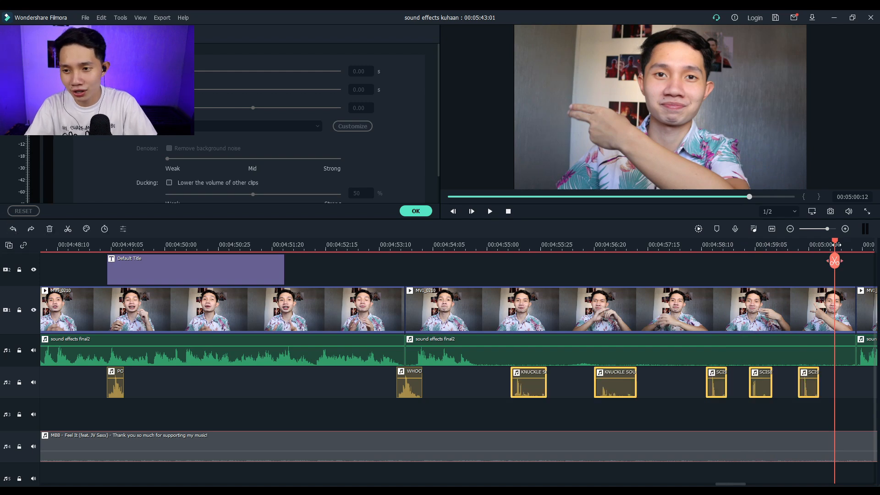
Replay the hand gestures from about 00:04:54 to hear the knuckle and scissors effects without background music
left_click_drag(836, 244, 439, 293)
key("space")
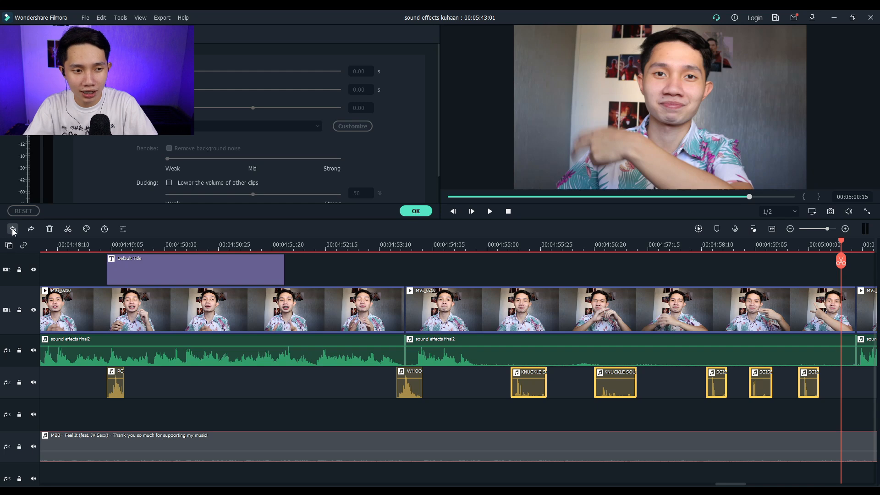
left_click_drag(475, 384, 848, 402)
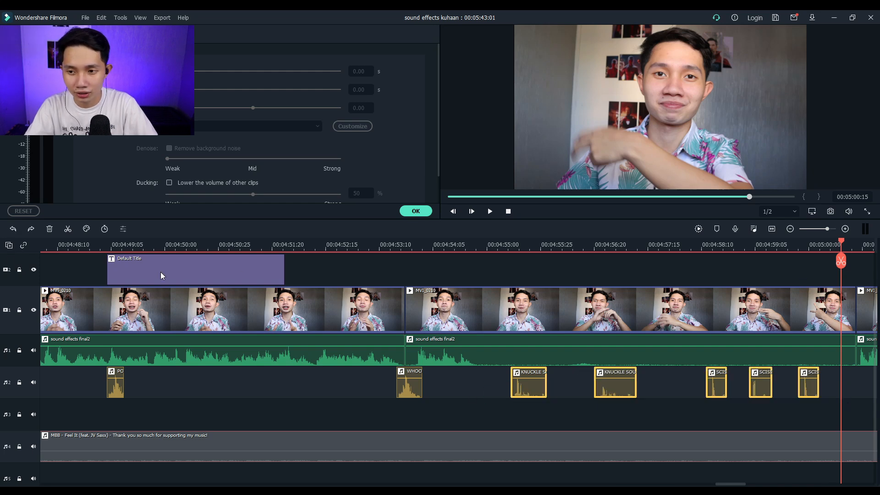
left_click_drag(841, 242, 457, 291)
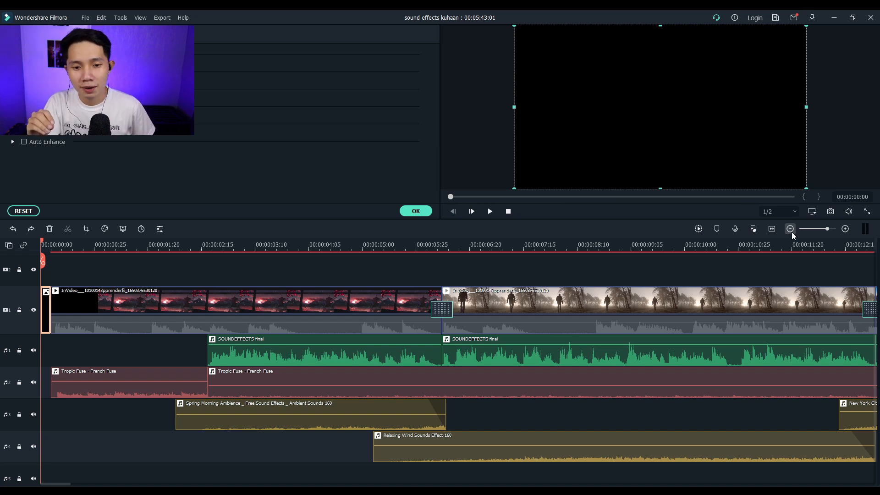
Examine the ambience effects under the opening footage by selecting the forest, city, crowd, galaxy and couple clips in order
left_click(790, 229)
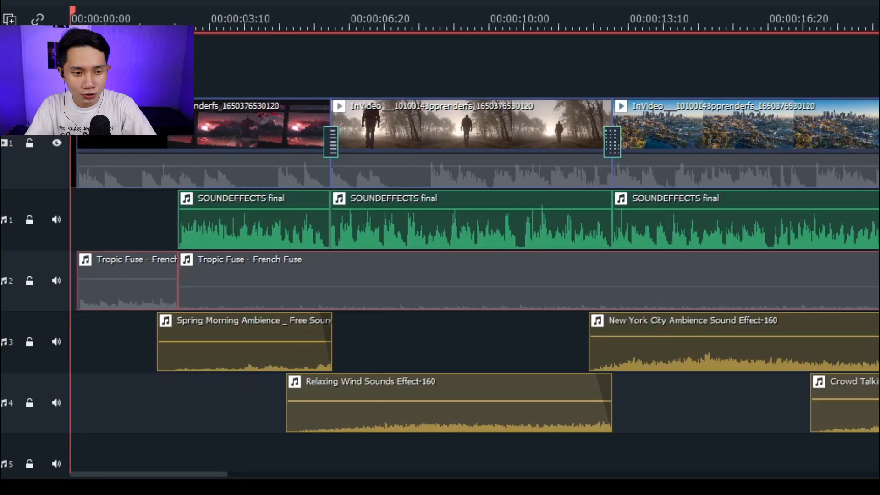
left_click(332, 124)
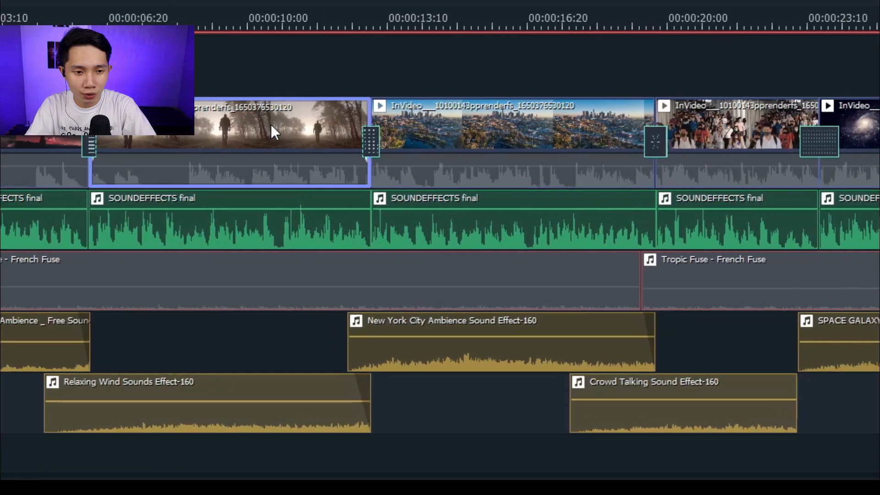
left_click(544, 124)
left_click(760, 122)
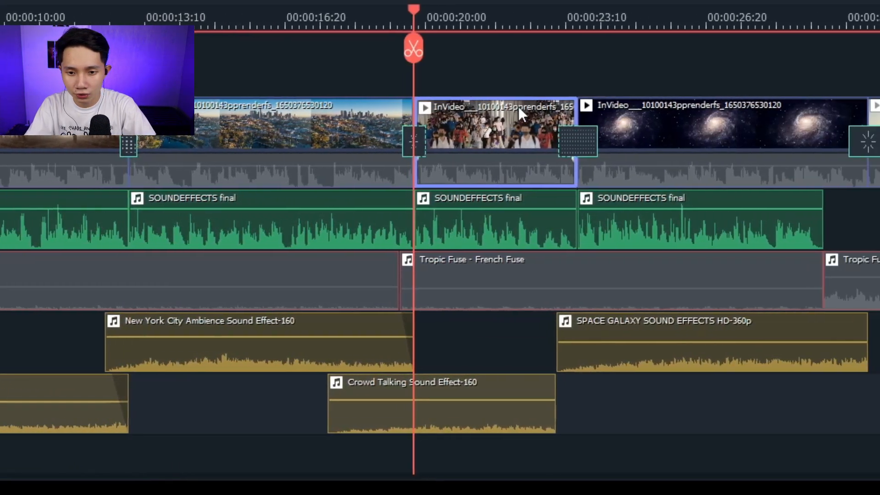
left_click(743, 108)
left_click(784, 109)
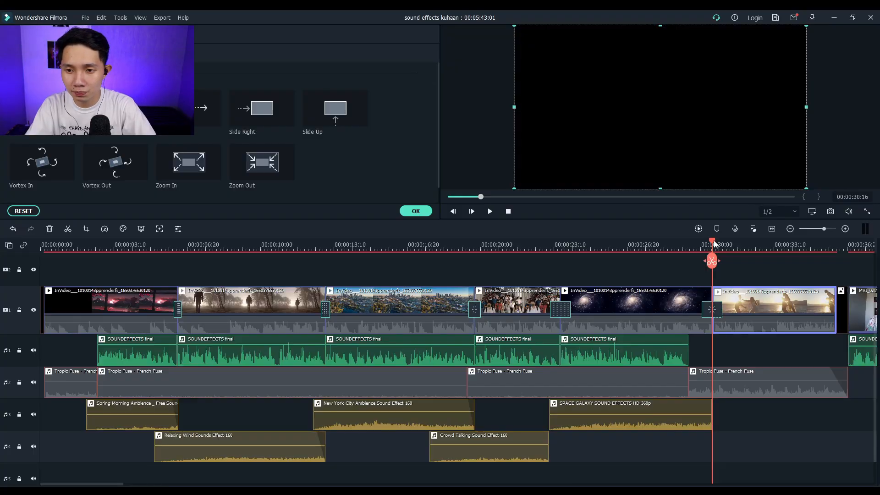
Scrub back from the couple footage through the galaxy, crowd and city clips to the opening sunset clip at about 00:00:02:20
left_click_drag(714, 244, 626, 277)
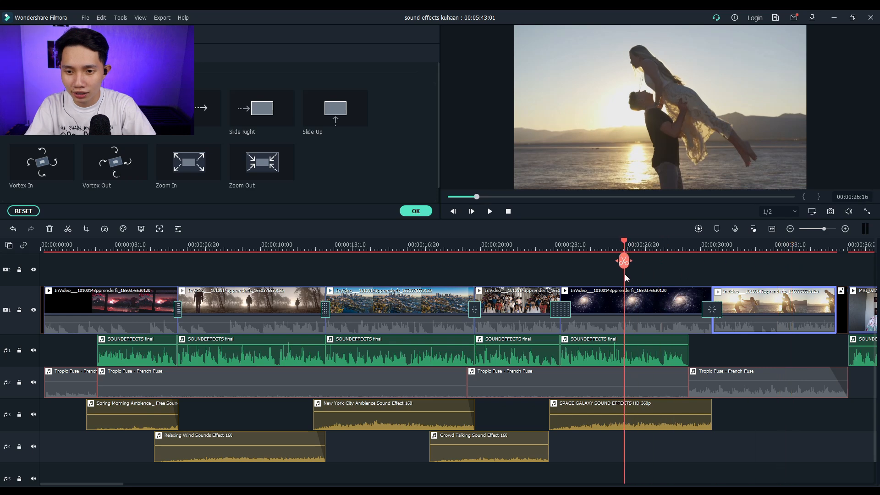
left_click(659, 315)
left_click_drag(518, 249, 396, 255)
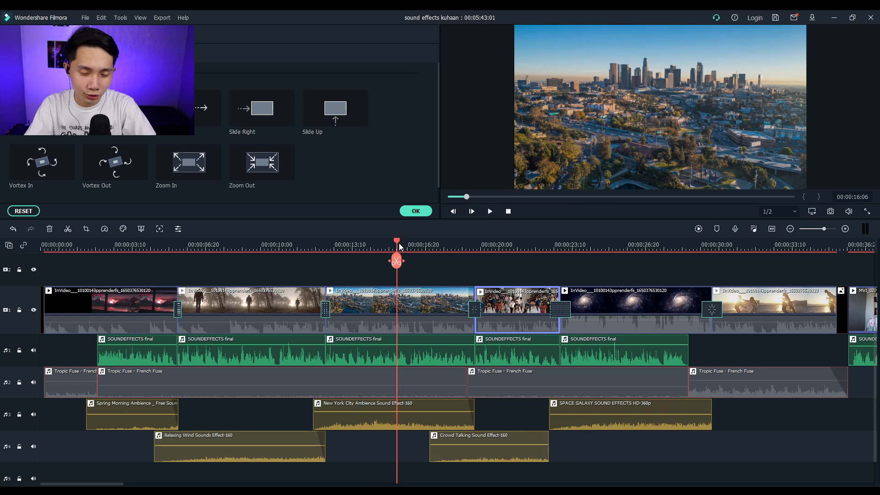
left_click_drag(399, 243, 101, 243)
left_click(124, 296)
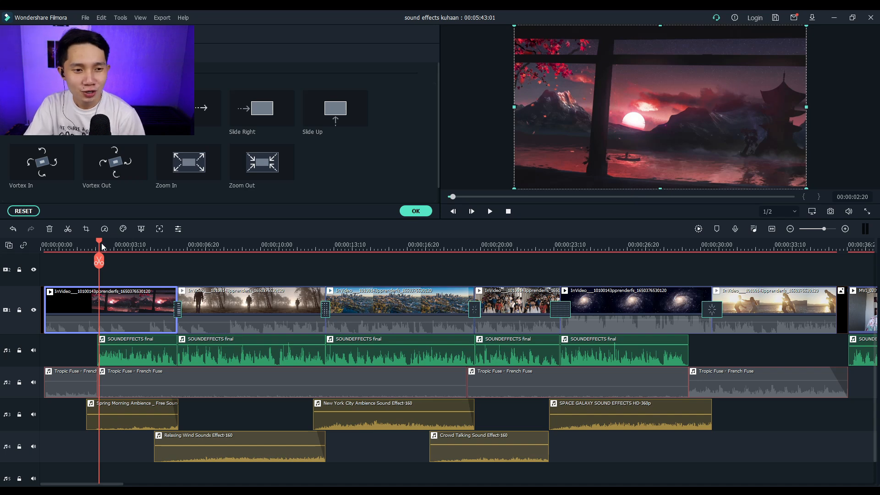
Mute the five "SOUNDEFFECTS final" voice clips under the opening footage and play the sunset scene to hear its Spring Morning Ambience effect
left_click_drag(102, 246, 89, 265)
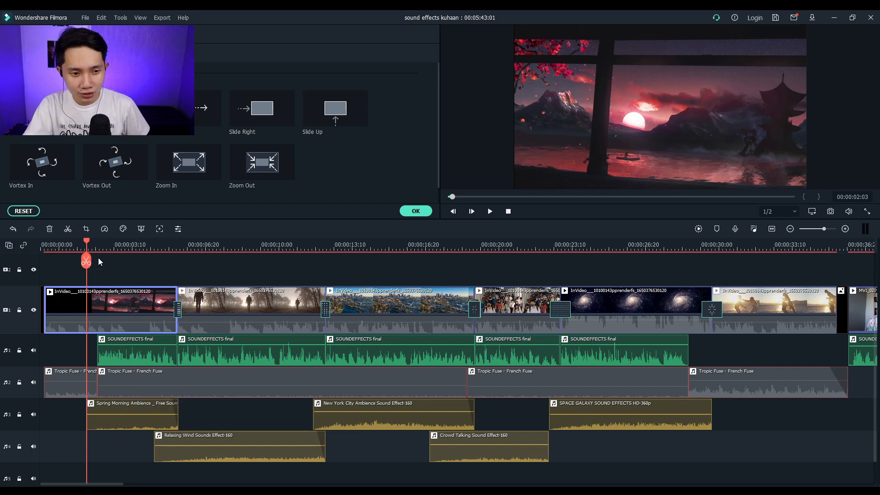
left_click_drag(85, 241, 61, 243)
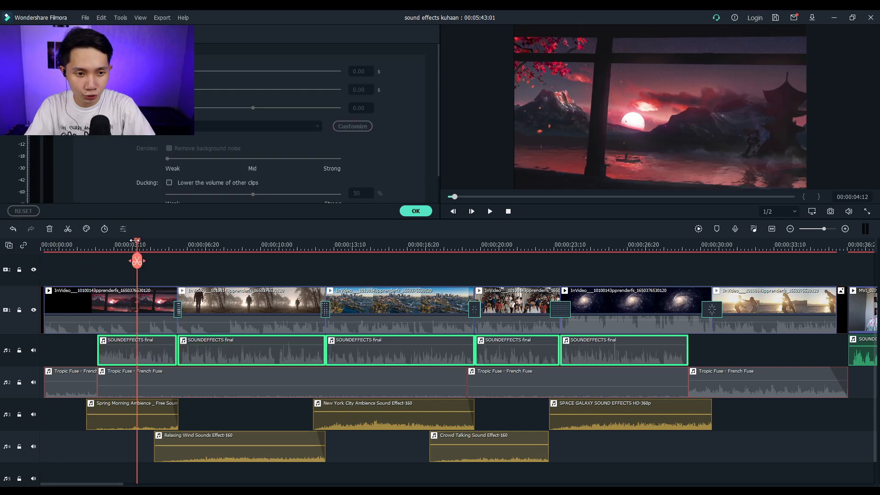
left_click_drag(132, 247, 1, 261)
key("space")
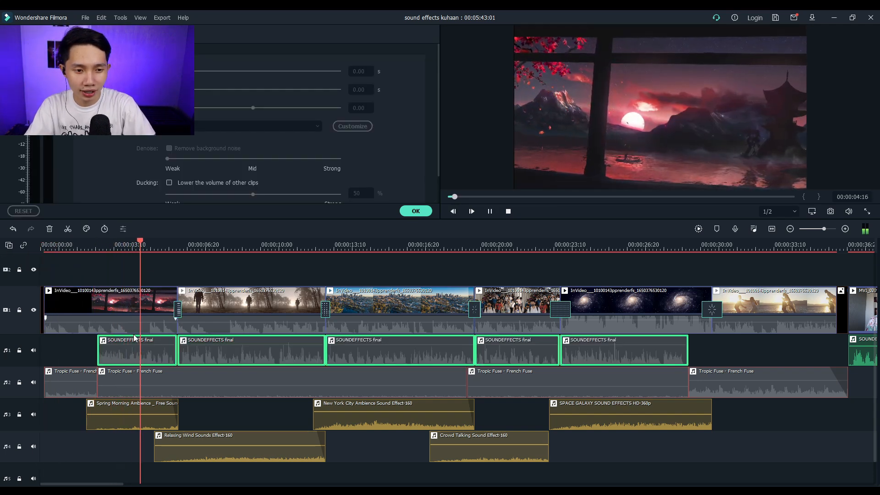
key("space")
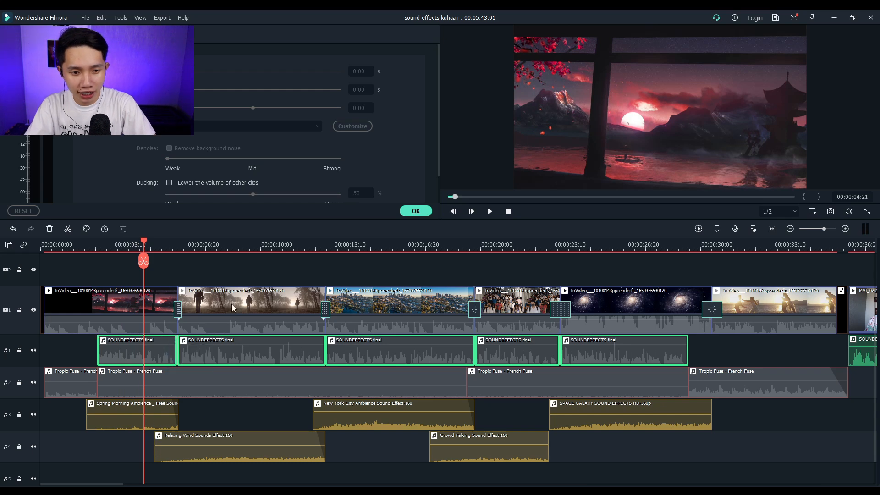
Play the change from the sunset clip to the forest clip twice, replaying from 00:00:04:08, to hear the Relaxing Wind effect
key("space")
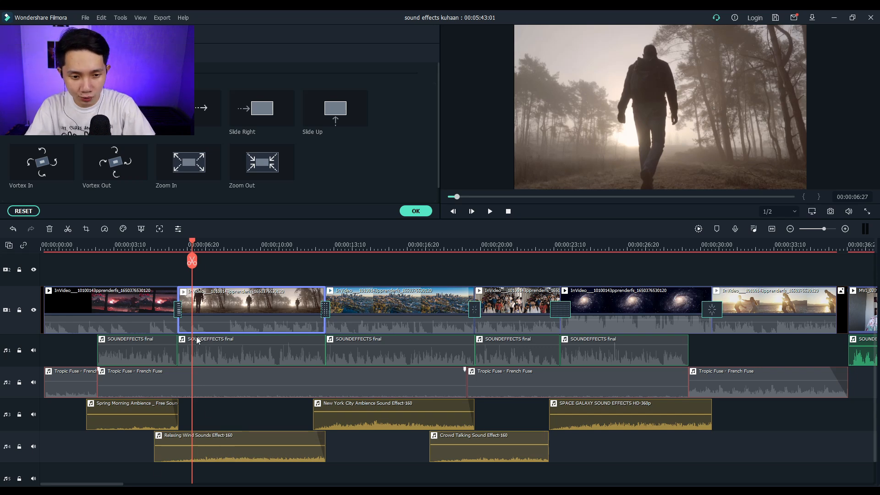
left_click_drag(193, 260, 137, 259)
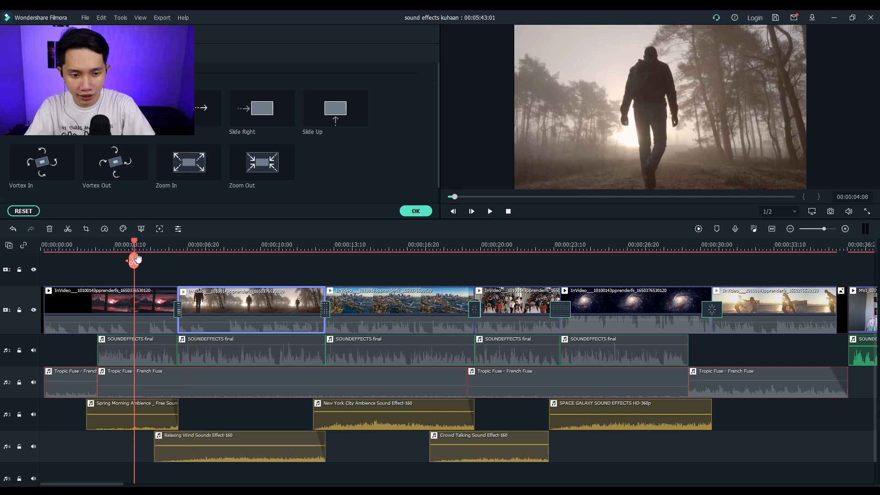
key("space")
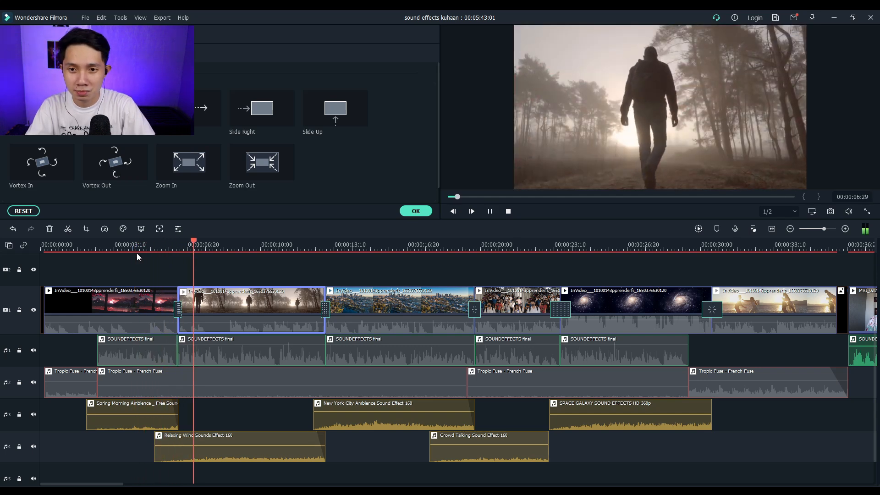
key("space")
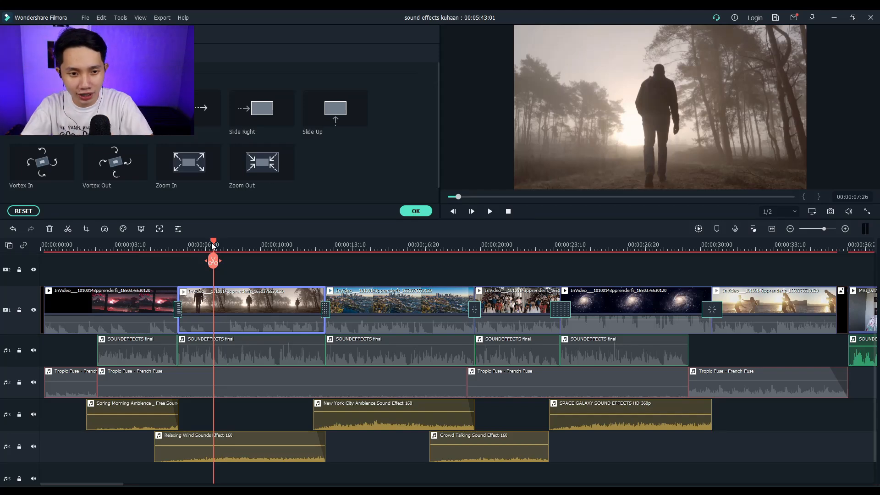
Preview the city clip and play from 00:00:11:10 to hear the New York City Ambience effect lead in from the forest clip
left_click_drag(213, 246, 356, 268)
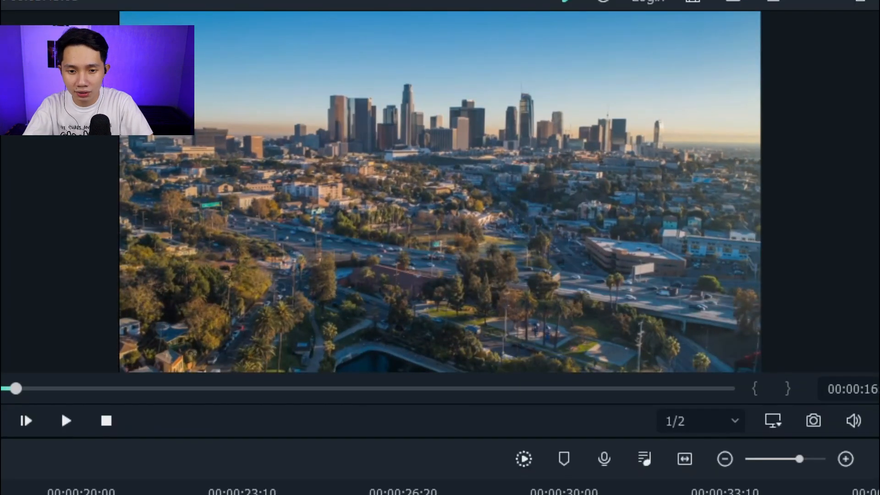
left_click_drag(392, 261, 290, 260)
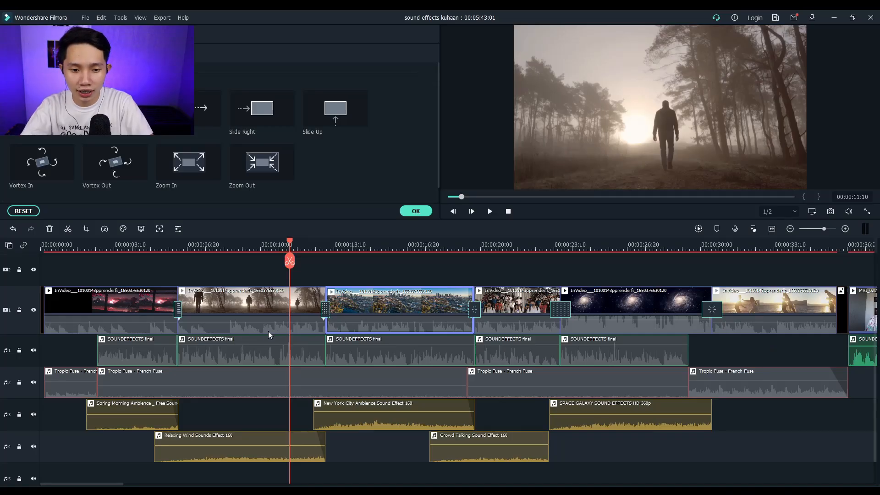
key("space")
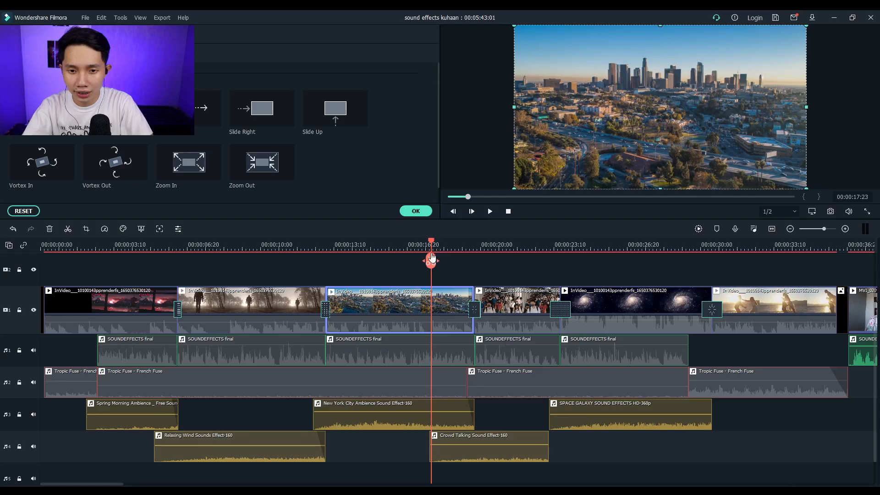
Locate the start of the Crowd Talking effect before the crowd clip and play from shortly before it through the crowd scene
left_click_drag(432, 258, 499, 259)
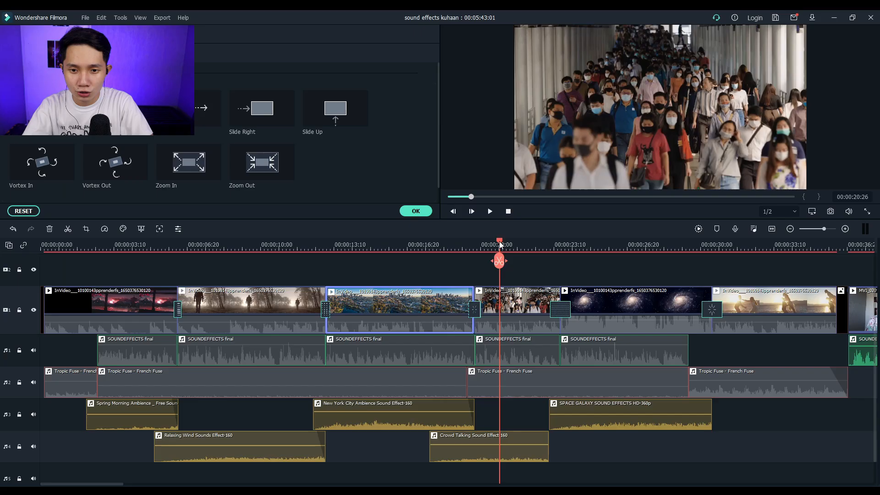
left_click_drag(178, 436, 58, 441)
left_click_drag(432, 261, 412, 261)
double_click(477, 451)
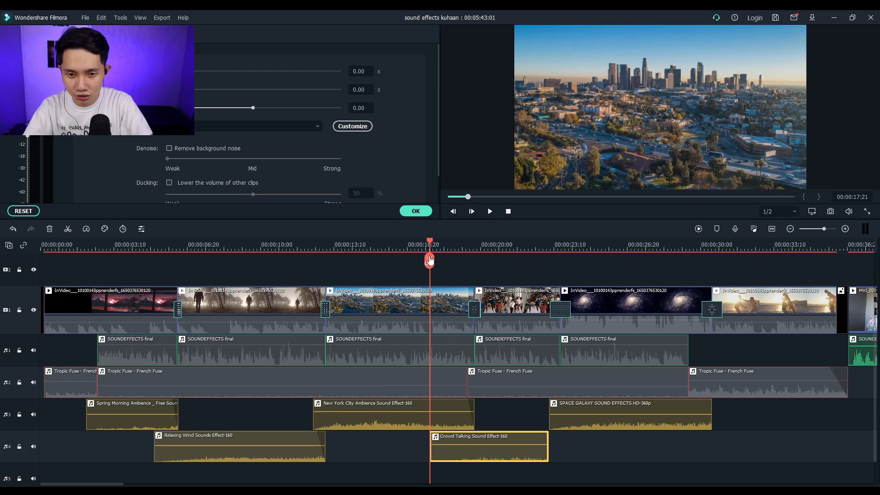
left_click_drag(429, 249, 402, 251)
key("space")
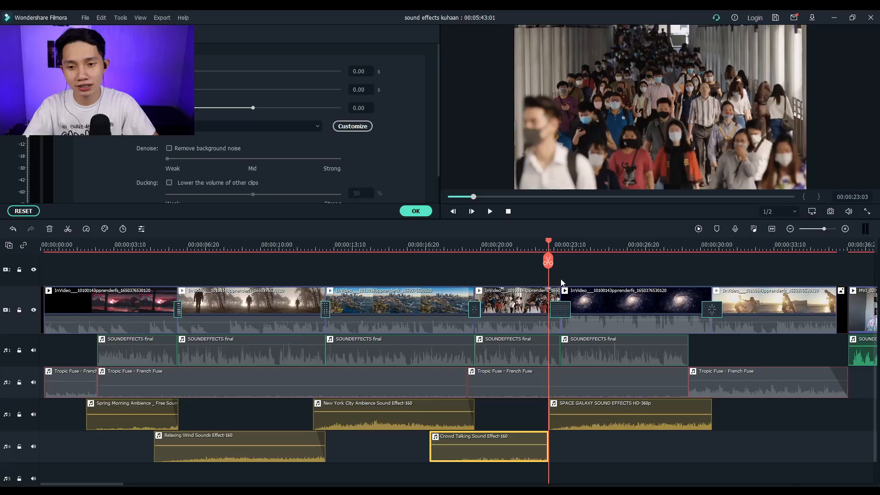
Play from 00:00:21:14 through the galaxy clip to hear the SPACE GALAXY effect, and select the Tropic Fuse clip under the couple footage
left_click(614, 293)
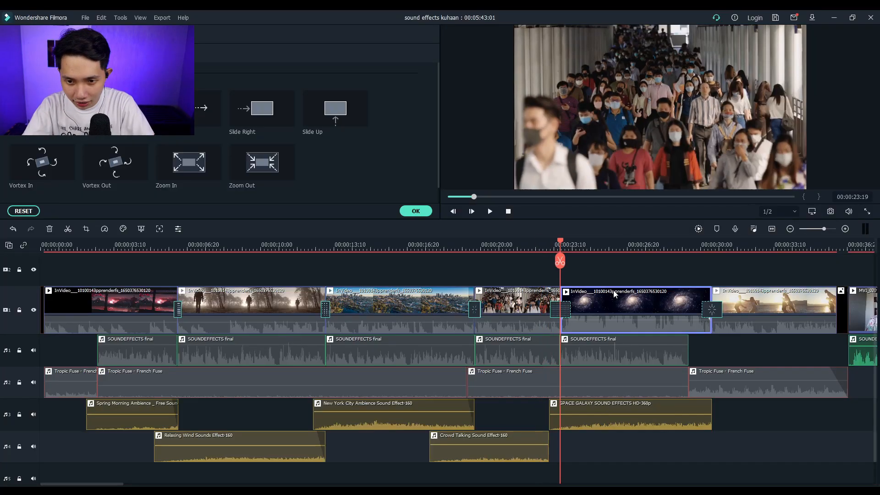
left_click_drag(560, 260, 512, 274)
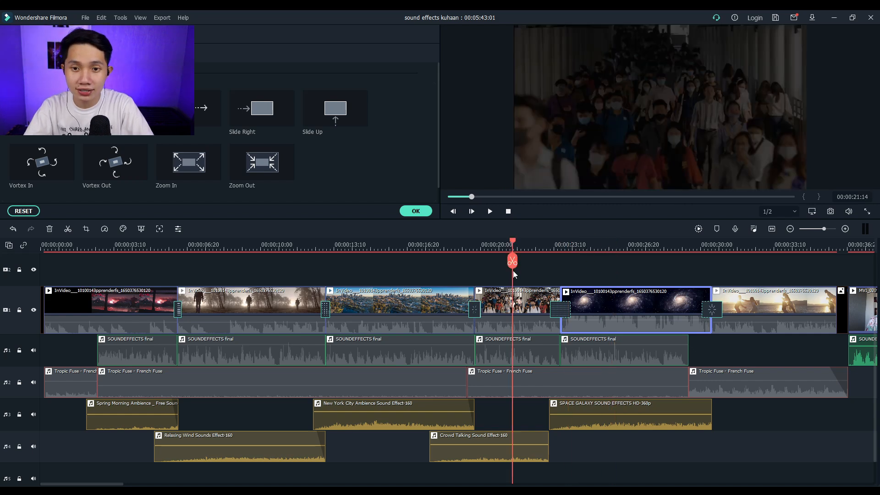
key("space")
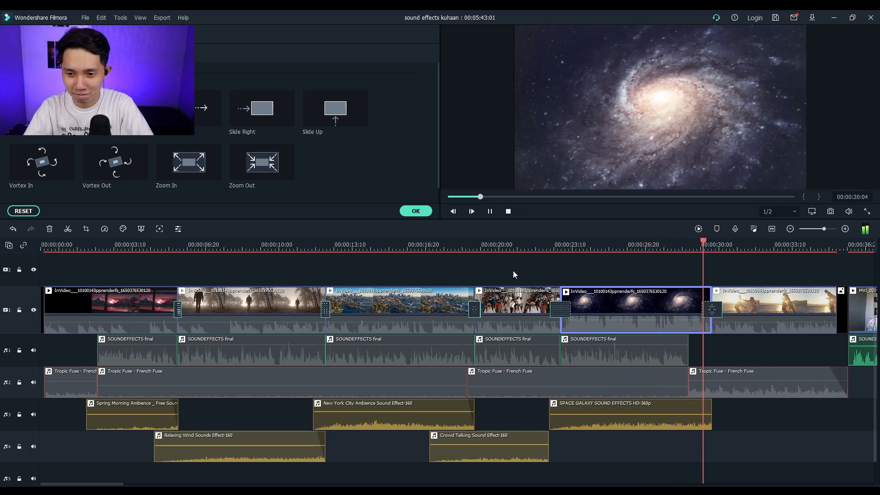
double_click(752, 383)
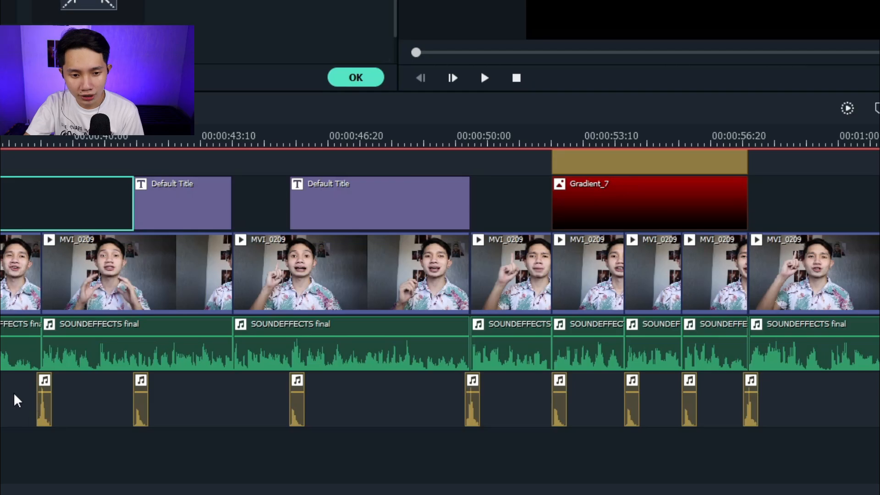
Select the eight short sound effects under the talking section and check their alignment with the first Default Title and Gradient_7 overlay
left_click_drag(14, 395, 848, 474)
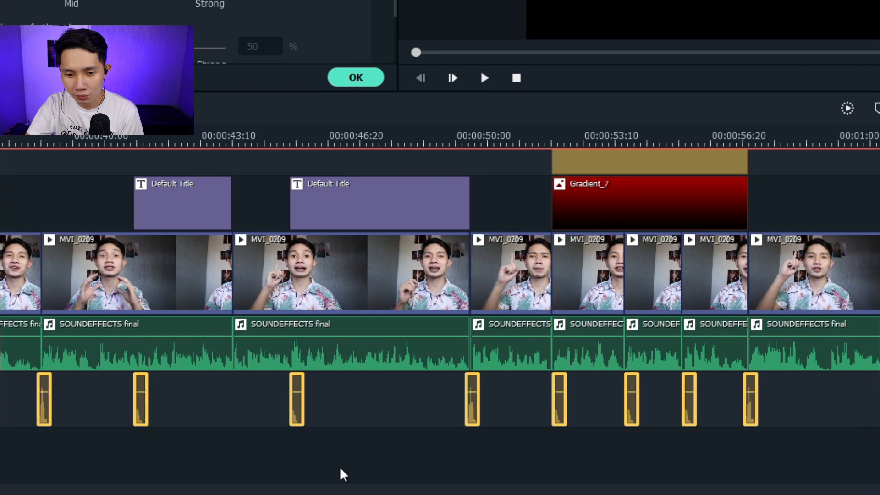
scroll(312, 474, "up", 2)
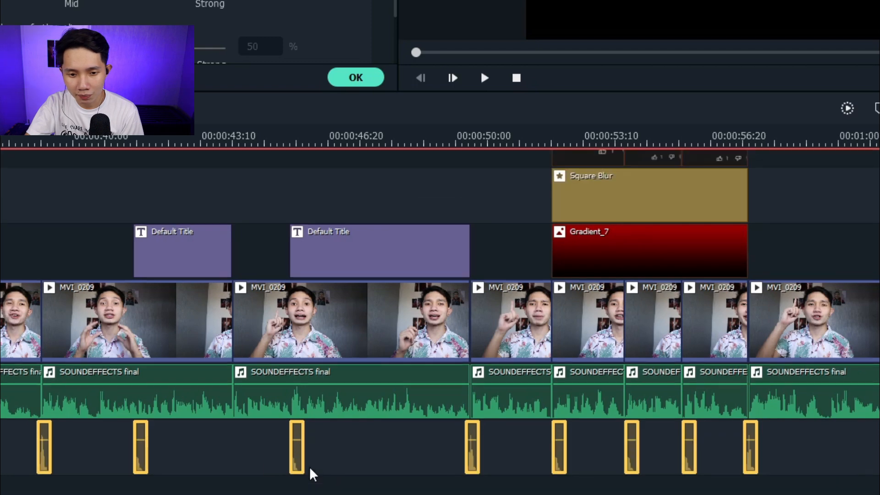
double_click(151, 251)
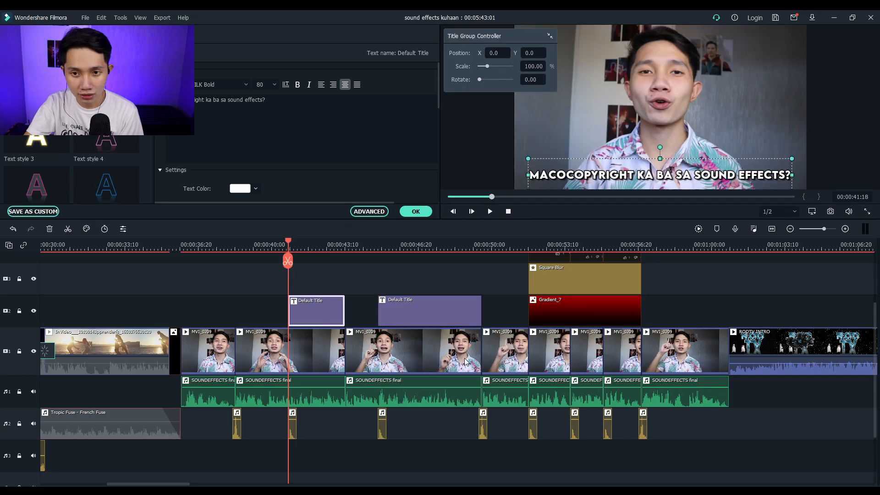
double_click(587, 303)
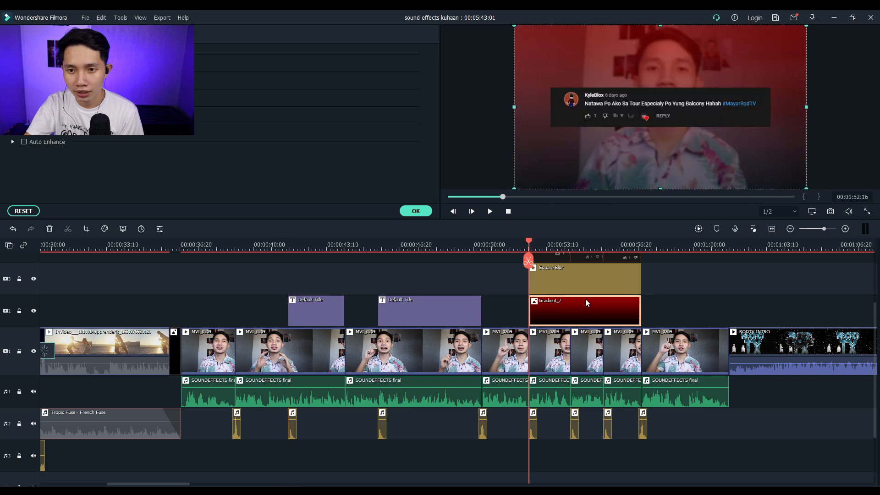
scroll(583, 324, "up", 1)
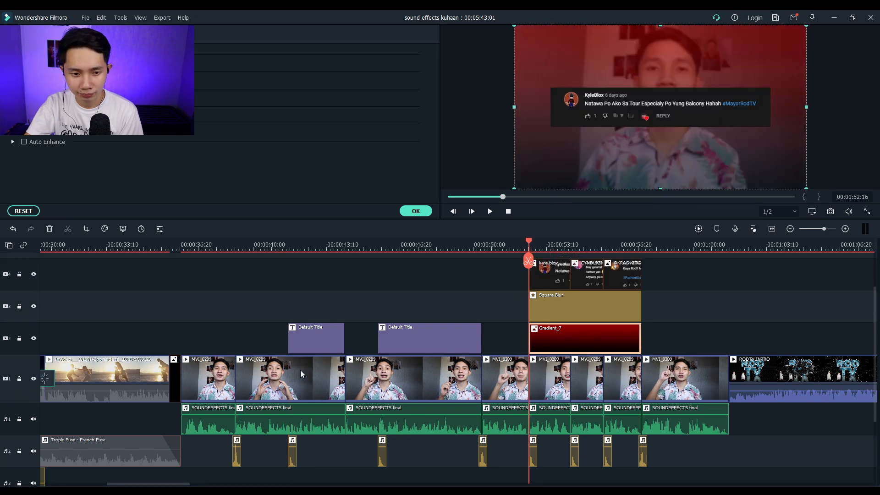
Inspect the first short sound effect at the 00:00:39:06 cut from just before it, and survey the rest of the timeline
double_click(237, 458)
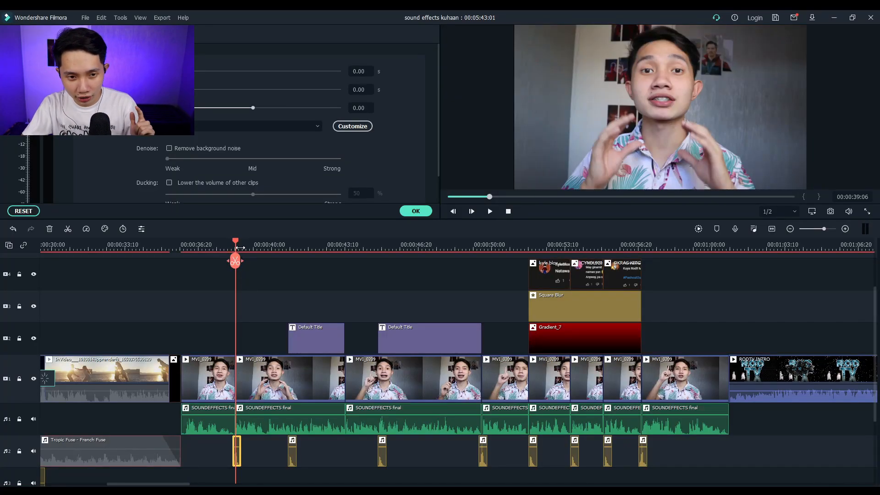
left_click_drag(236, 243, 226, 244)
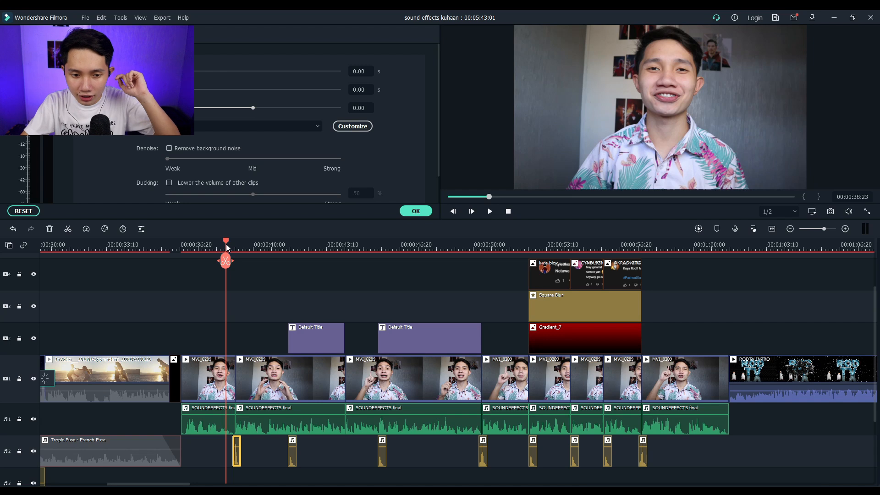
left_click(789, 229)
scroll(504, 404, "down", 2)
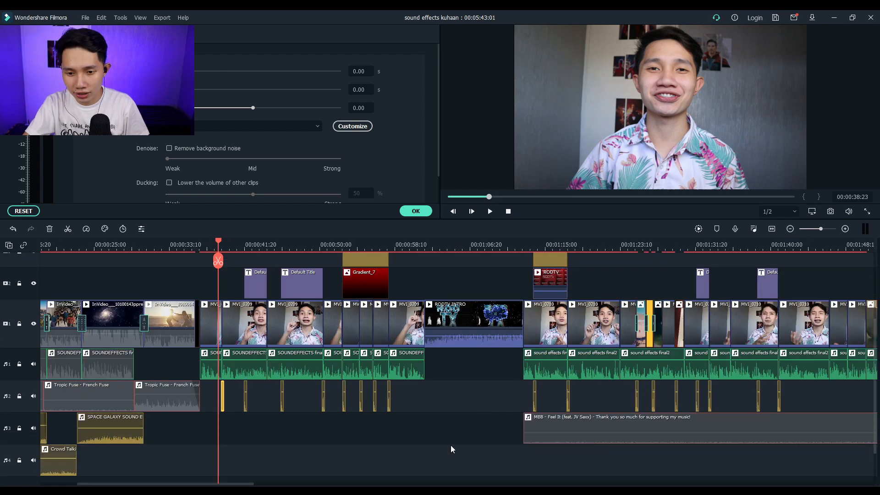
left_click_drag(214, 484, 576, 454)
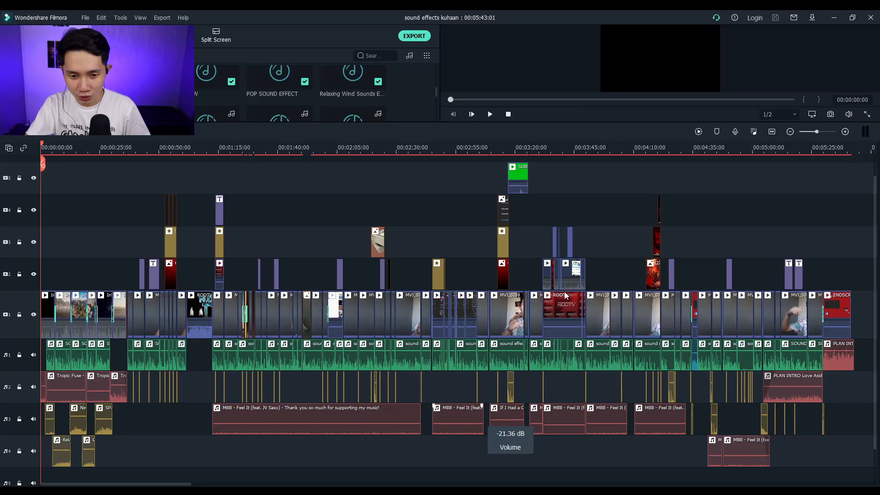